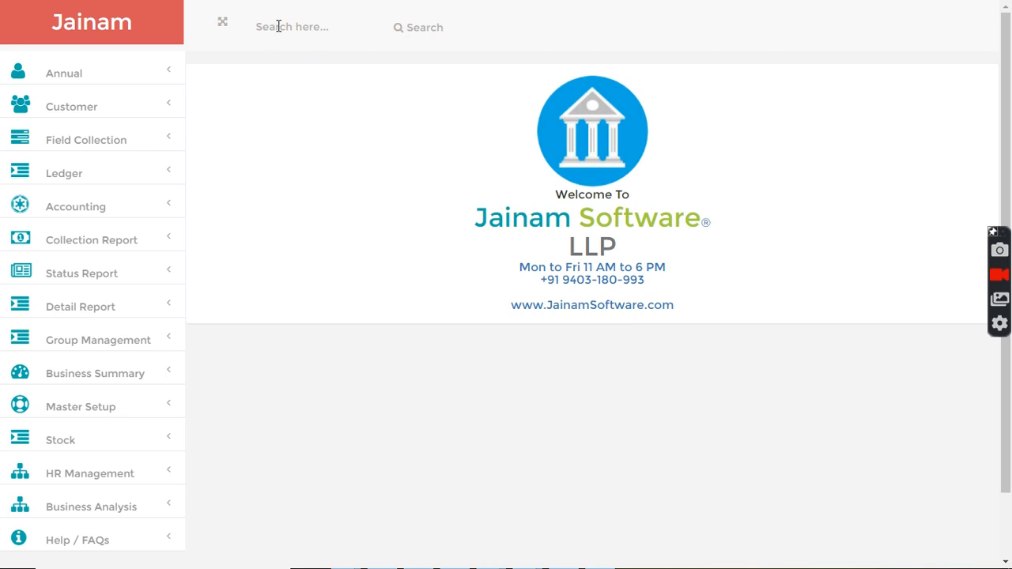
# Search for the customer by first name and open a new loan entry for that customer.
pyautogui.click(278, 26)
pyautogui.write('amit')
pyautogui.press('Return')
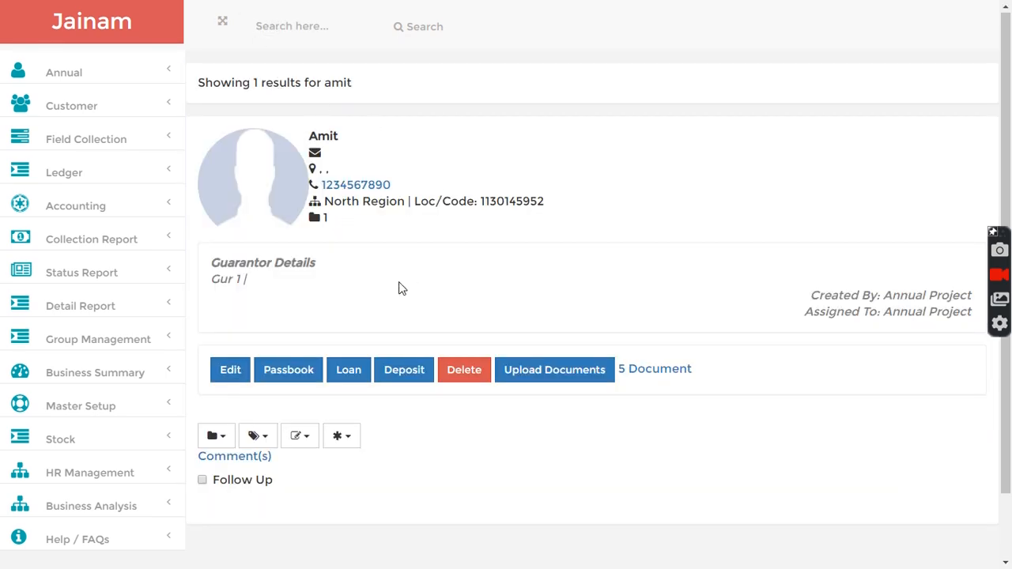
pyautogui.click(348, 370)
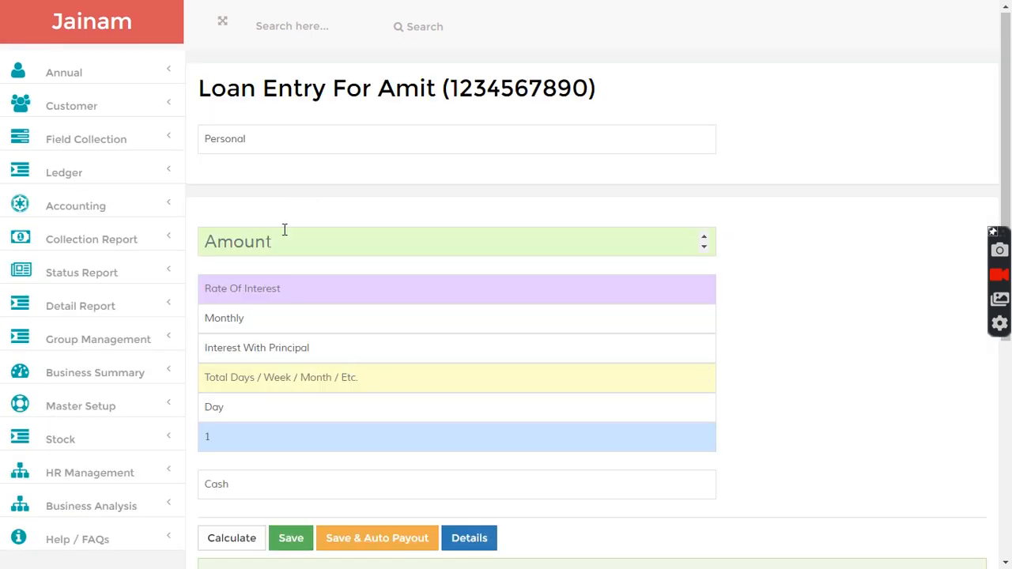
# Save a loan of 10000 at a rate of interest of 3, type First Interest Then Principal, for 3 months.
pyautogui.write('10000')
pyautogui.press('Tab')
pyautogui.write('3')
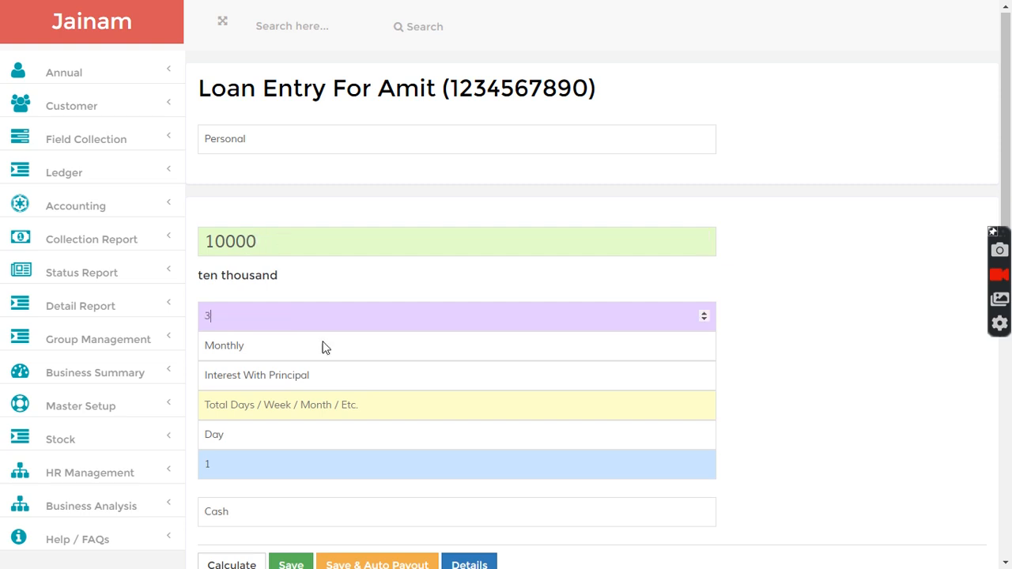
pyautogui.click(262, 378)
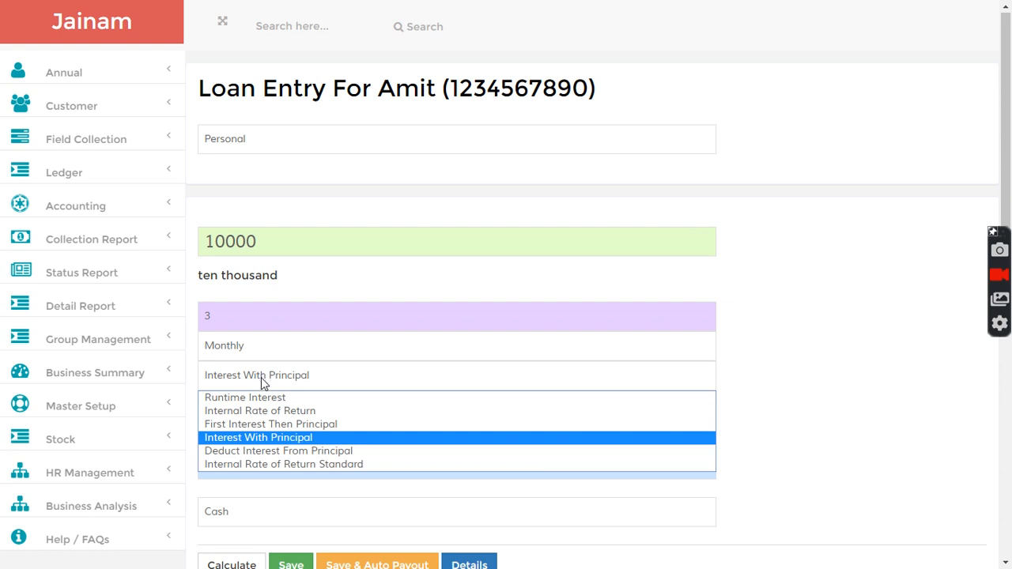
pyautogui.click(269, 427)
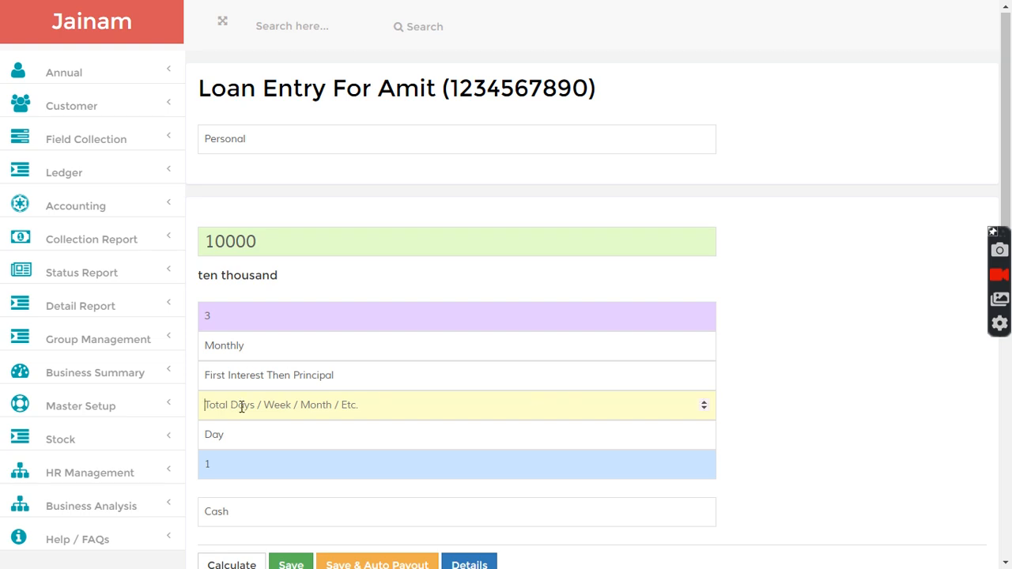
pyautogui.write('3')
pyautogui.click(242, 437)
pyautogui.click(230, 484)
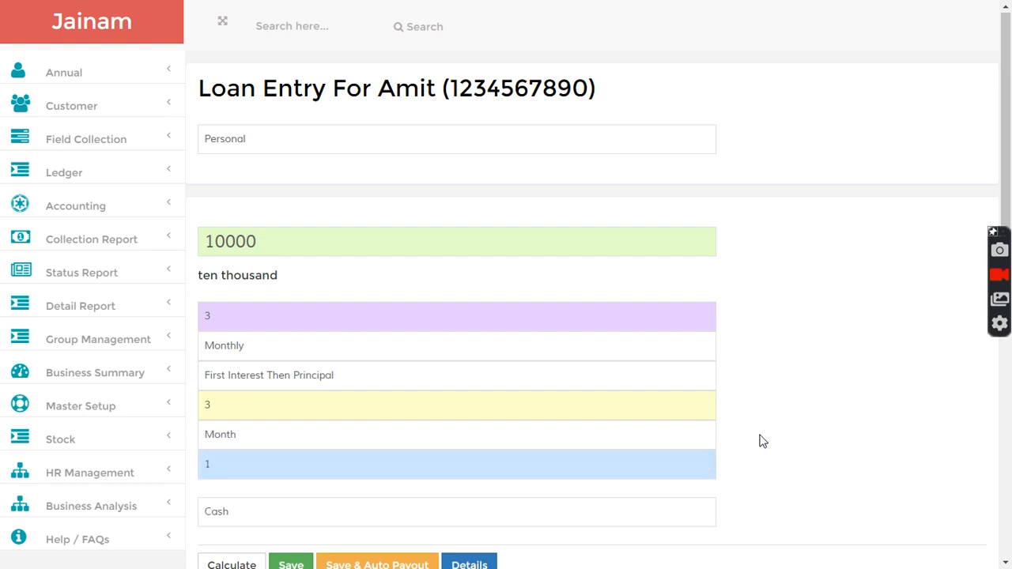
pyautogui.scroll(-2, 759, 440)
pyautogui.click(293, 421)
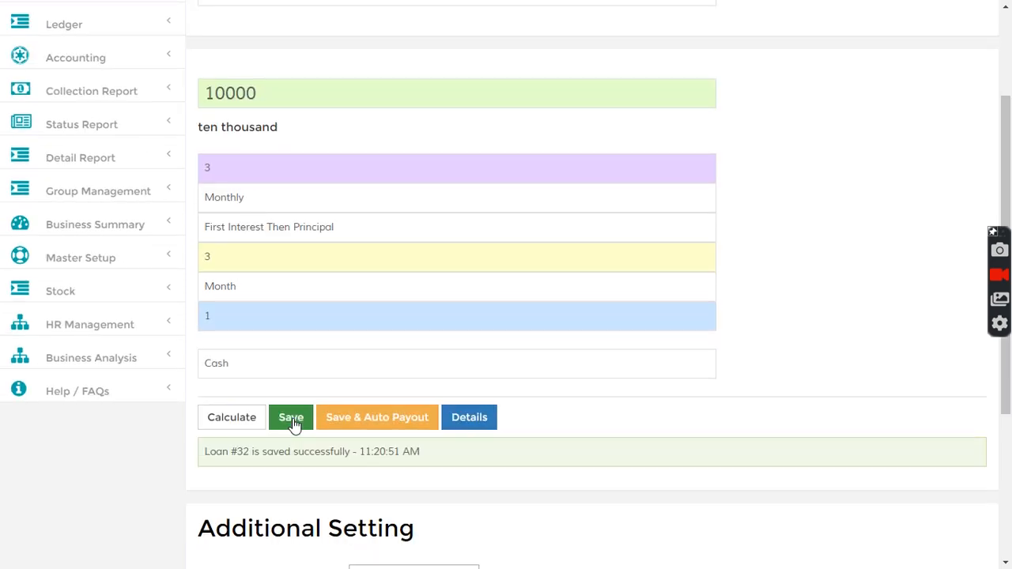
# Look up the saved loan by its loan number and display its Installment Tracker.
pyautogui.moveTo(235, 452); pyautogui.dragTo(261, 454)
pyautogui.scroll(2, 830, 368)
pyautogui.click(305, 29)
pyautogui.write('32')
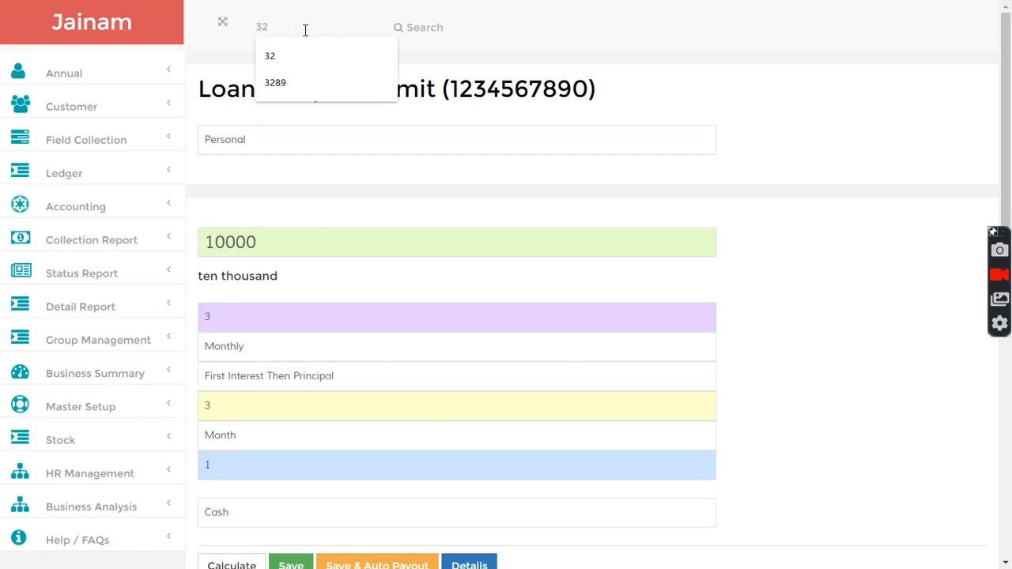
pyautogui.click(413, 34)
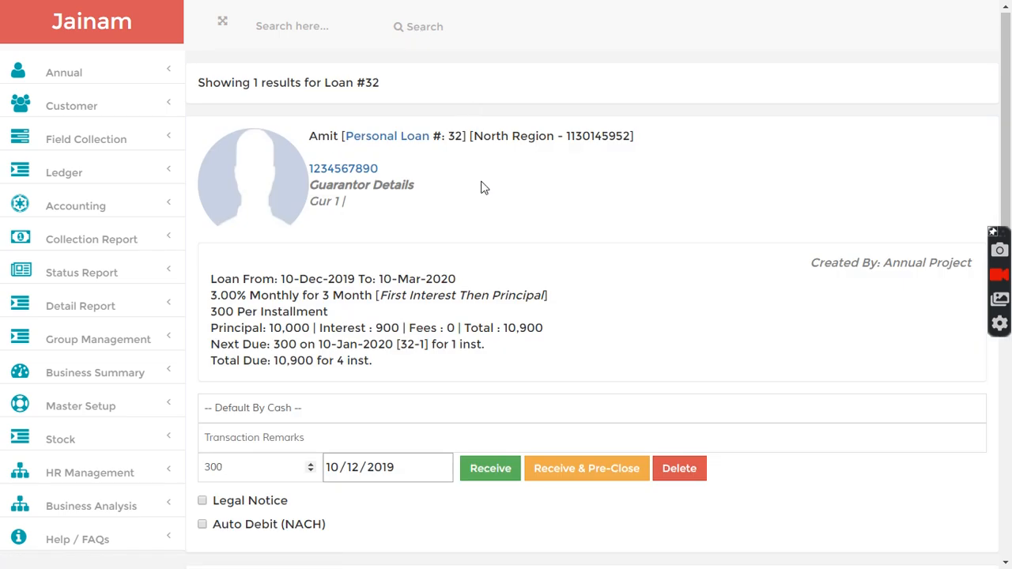
pyautogui.scroll(-3, 484, 190)
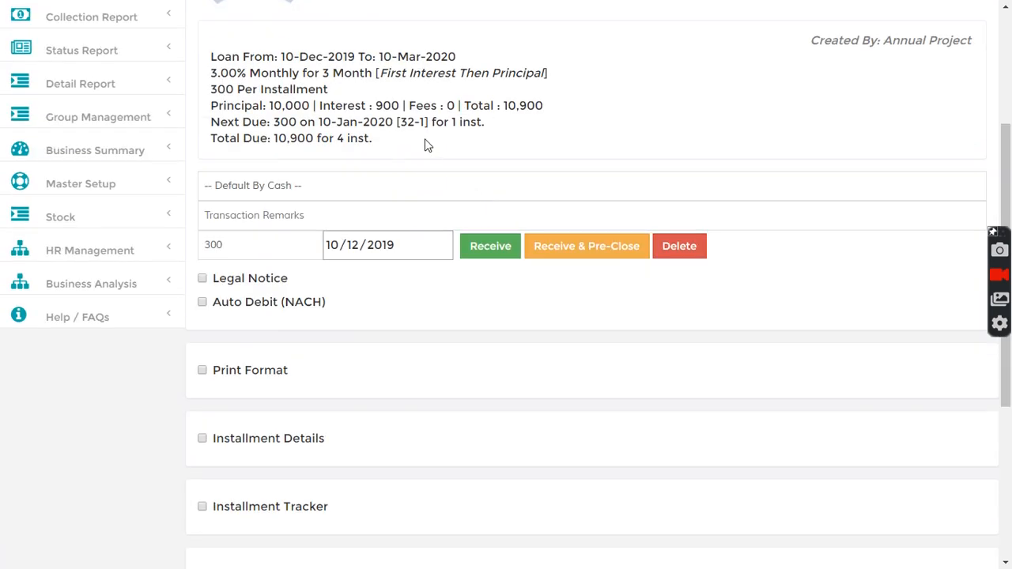
pyautogui.scroll(-3, 425, 144)
pyautogui.click(202, 285)
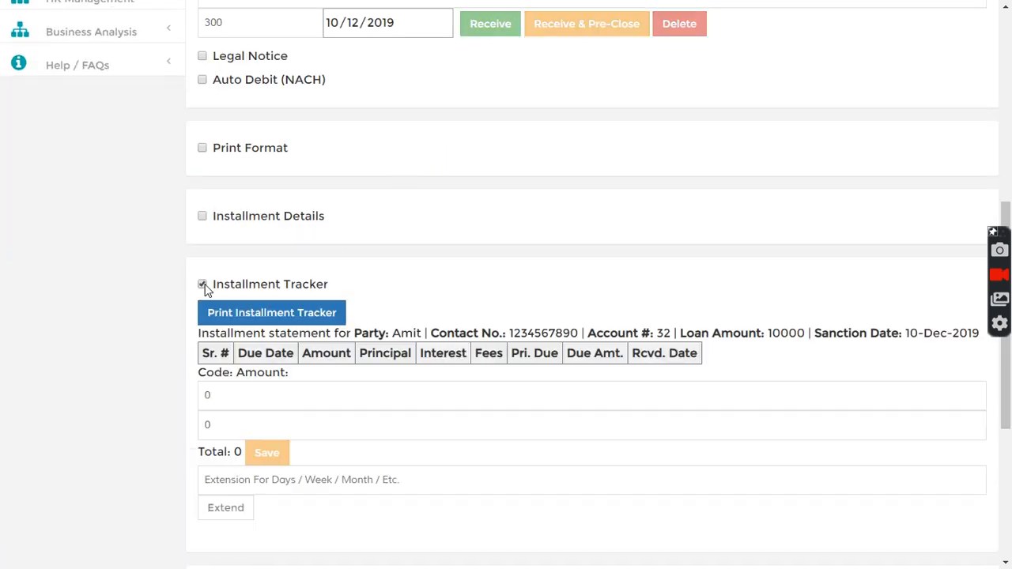
pyautogui.scroll(-2, 324, 294)
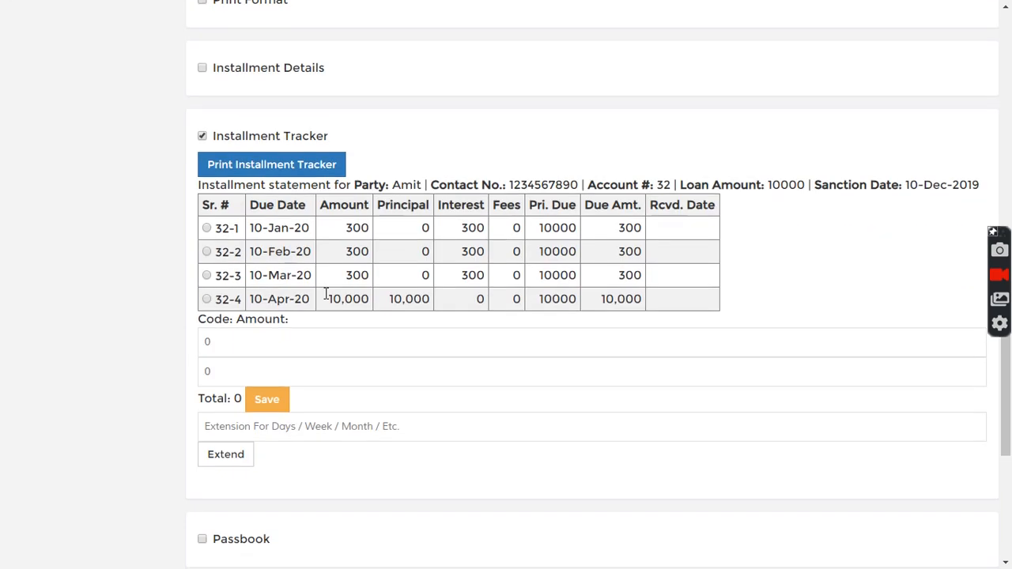
# Extend the loan by 2 installments based on the 10-Mar-20 interest installment and confirm the extension.
pyautogui.click(293, 426)
pyautogui.write('2')
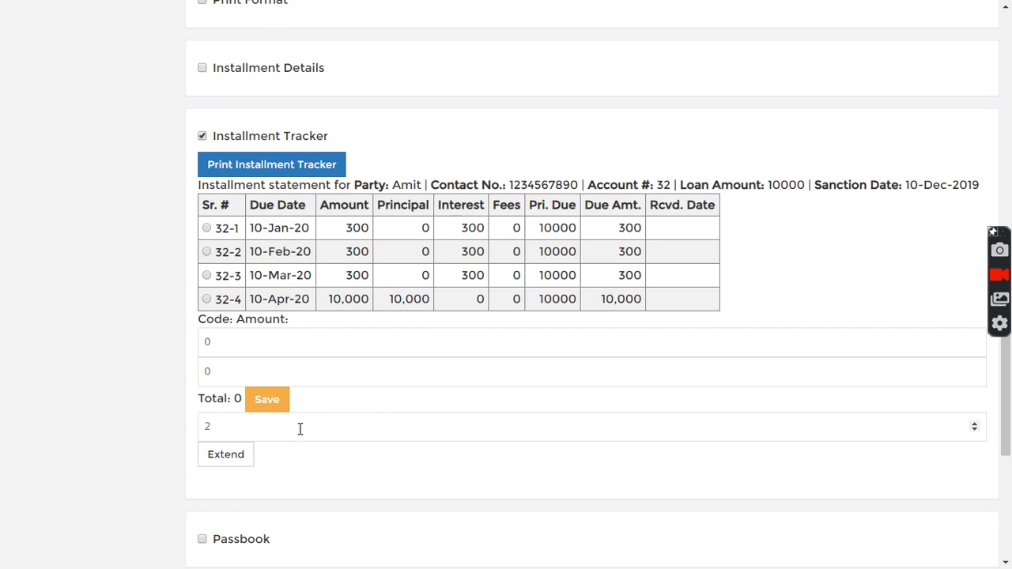
pyautogui.click(226, 456)
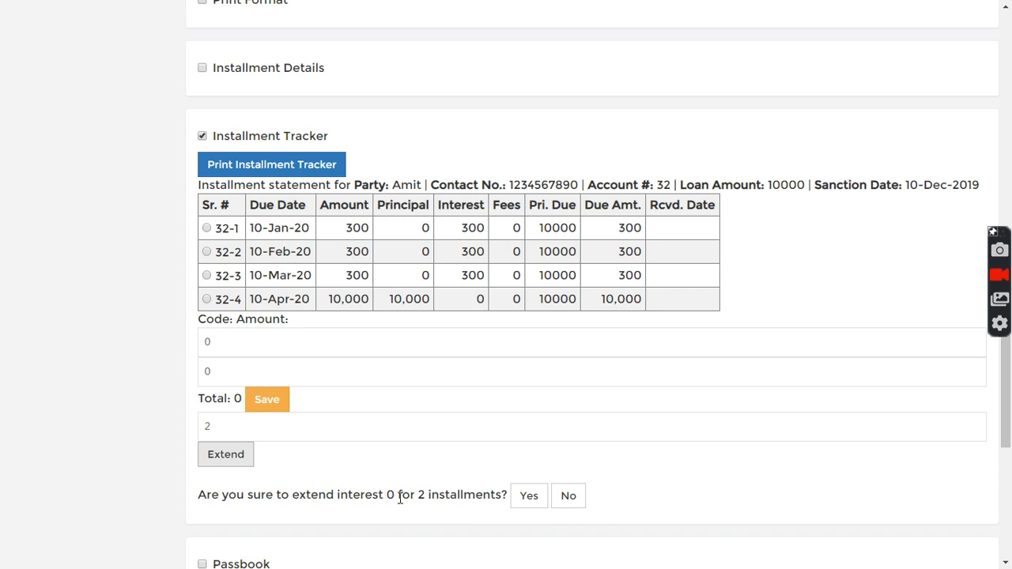
pyautogui.click(207, 300)
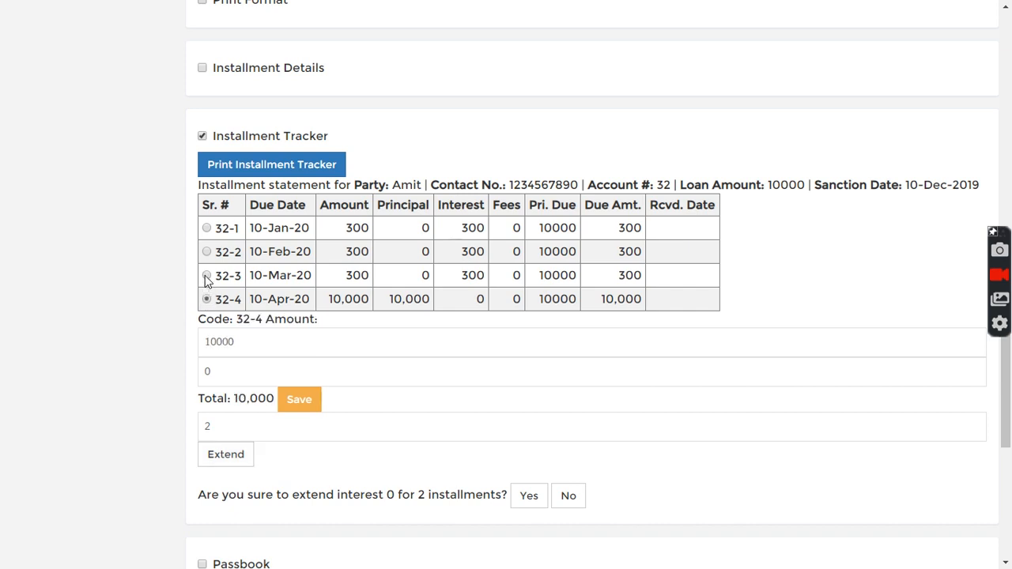
pyautogui.click(206, 276)
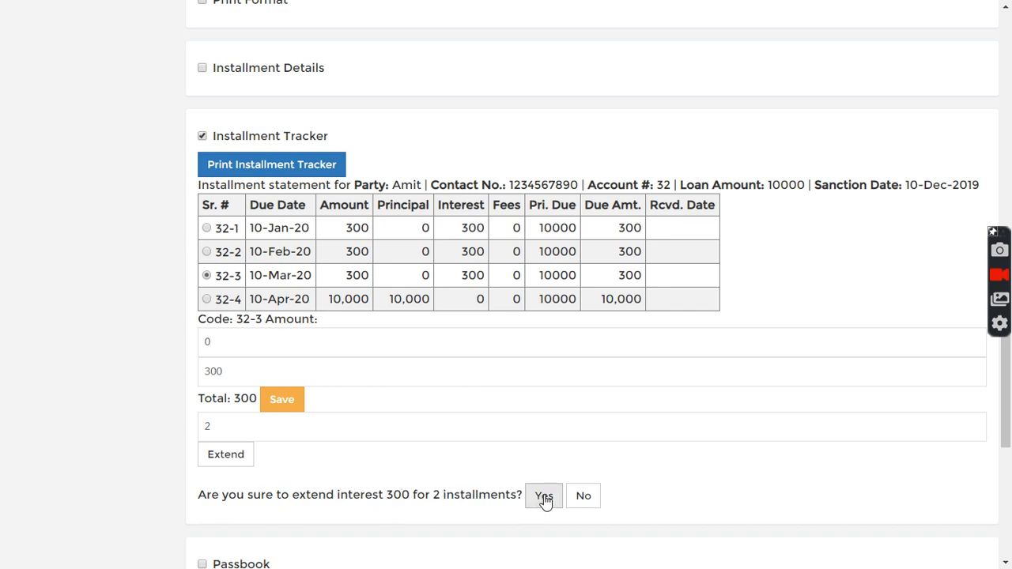
pyautogui.click(206, 252)
pyautogui.click(207, 275)
pyautogui.click(206, 299)
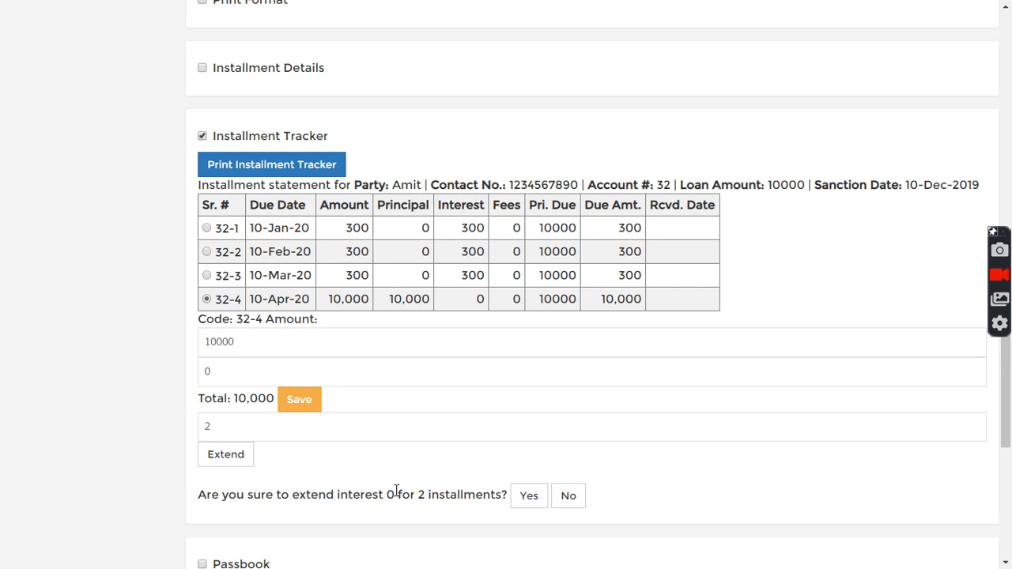
pyautogui.click(206, 276)
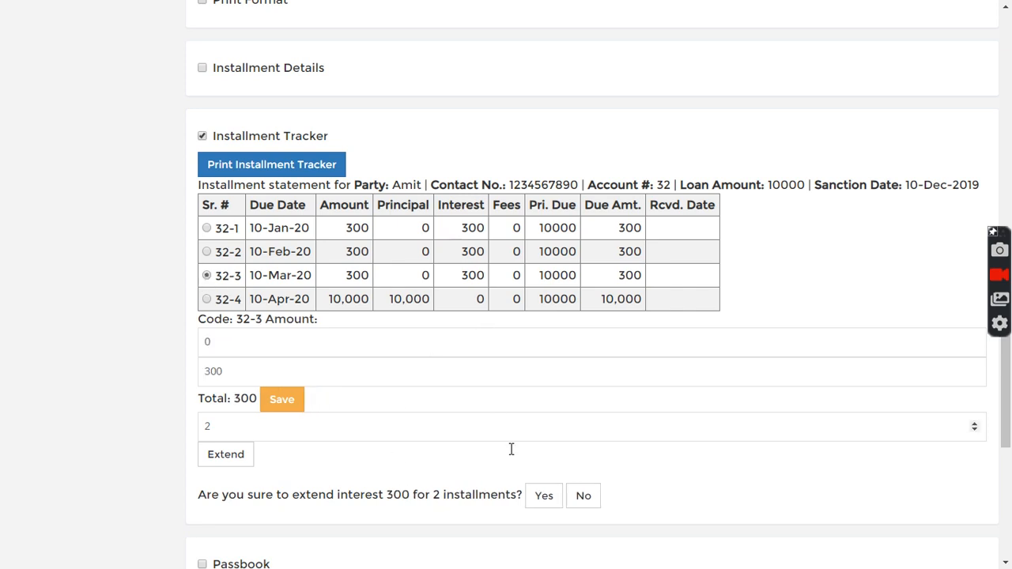
pyautogui.click(544, 497)
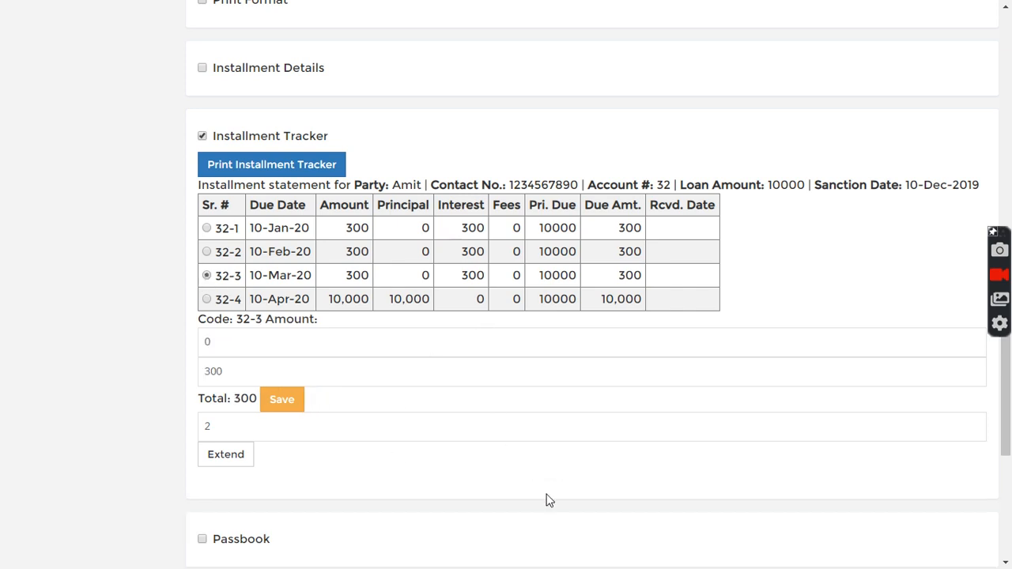
# Reload the extended loan by searching its loan number again and redisplay its Installment Tracker.
pyautogui.scroll(1, 370, 370)
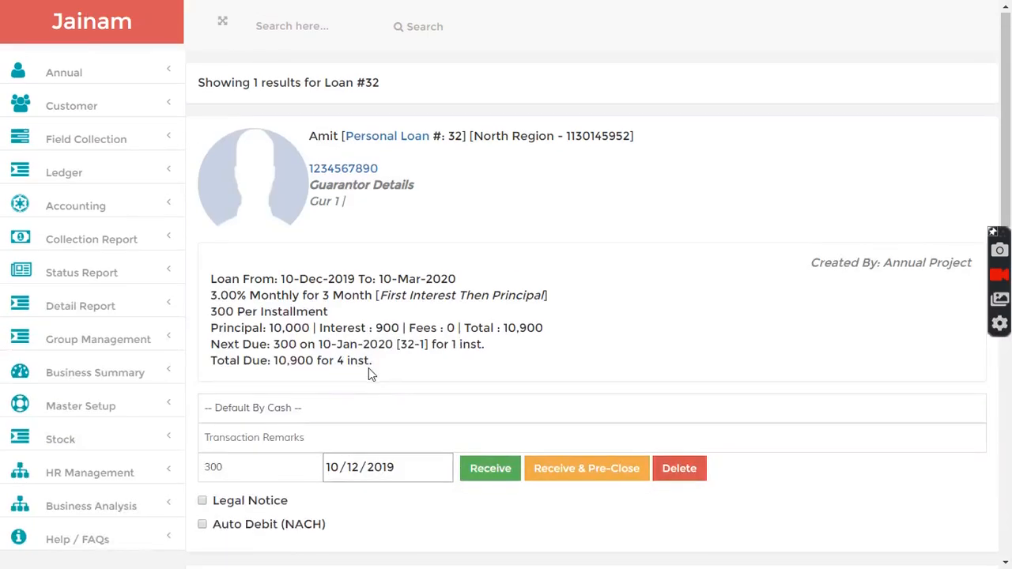
pyautogui.click(298, 28)
pyautogui.write('32')
pyautogui.press('Return')
pyautogui.scroll(-5, 332, 420)
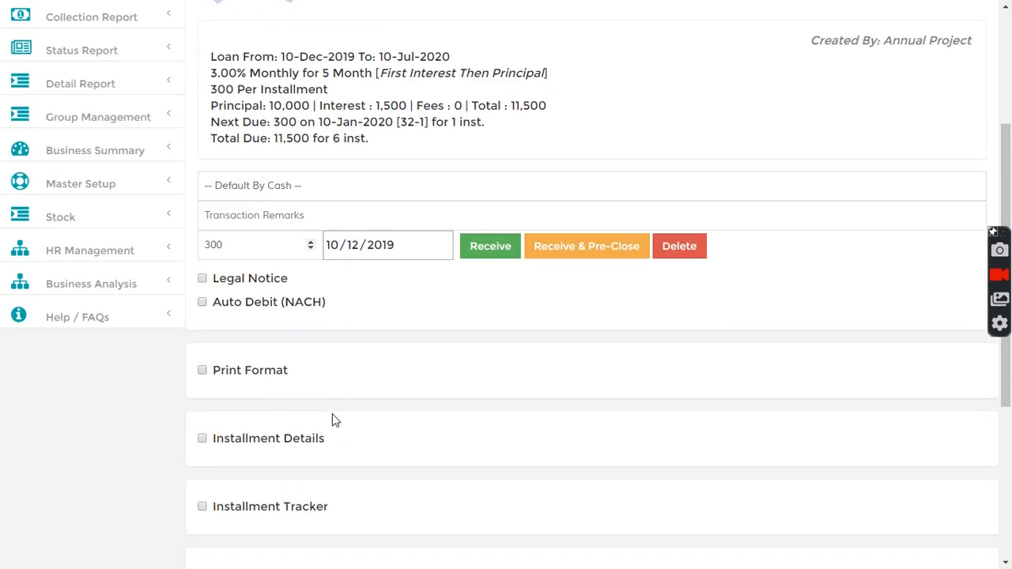
pyautogui.click(202, 285)
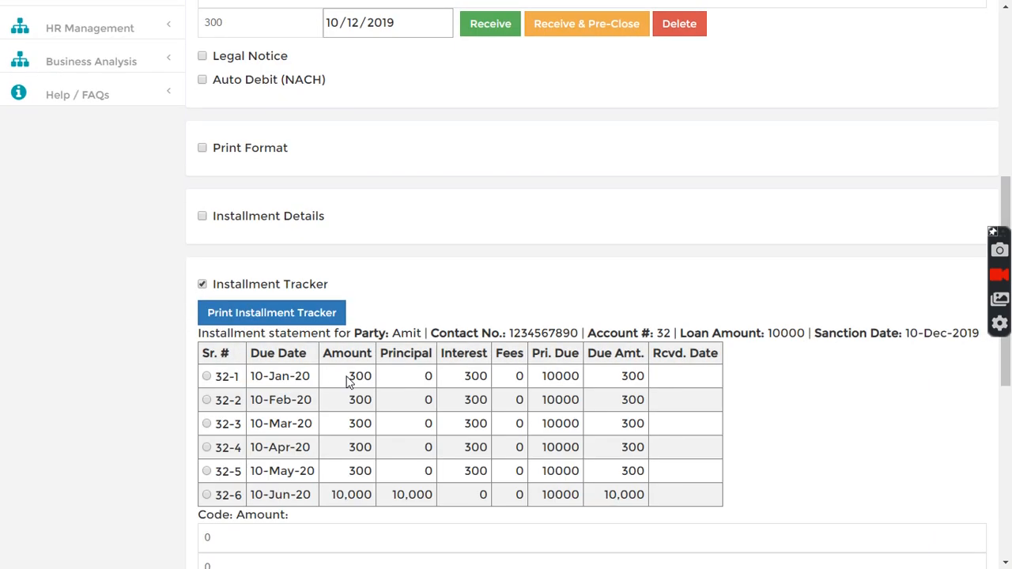
pyautogui.scroll(-2, 346, 383)
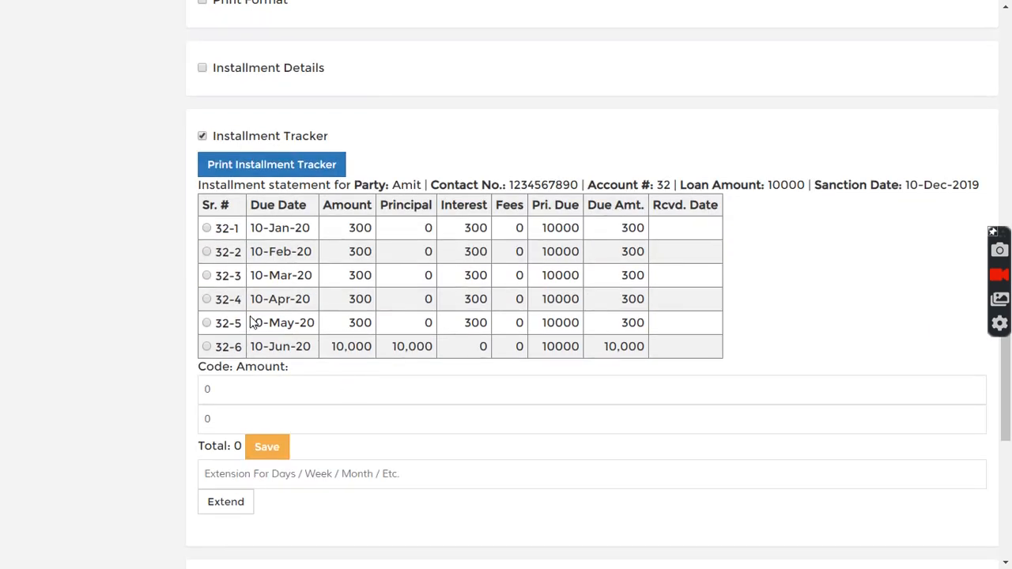
# Examine the due dates and amounts of the added interest installments and the final principal installment.
pyautogui.moveTo(250, 323); pyautogui.dragTo(315, 322)
pyautogui.click(267, 297)
pyautogui.moveTo(257, 300); pyautogui.dragTo(332, 323)
pyautogui.click(412, 326)
pyautogui.moveTo(331, 346); pyautogui.dragTo(645, 346)
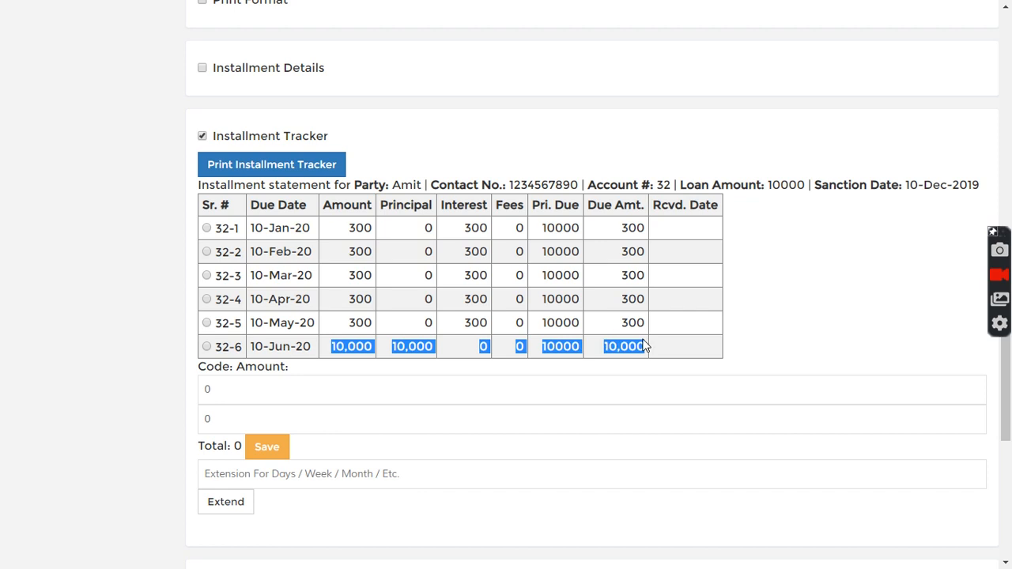
pyautogui.click(666, 345)
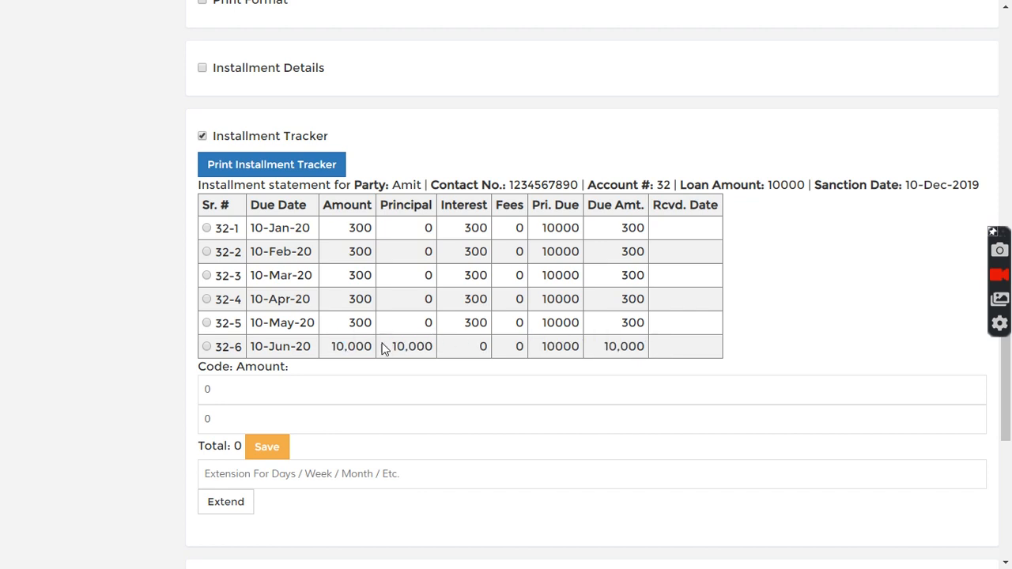
pyautogui.moveTo(346, 323); pyautogui.dragTo(390, 335)
pyautogui.moveTo(332, 347); pyautogui.dragTo(371, 346)
pyautogui.click(388, 352)
pyautogui.scroll(-1, 332, 369)
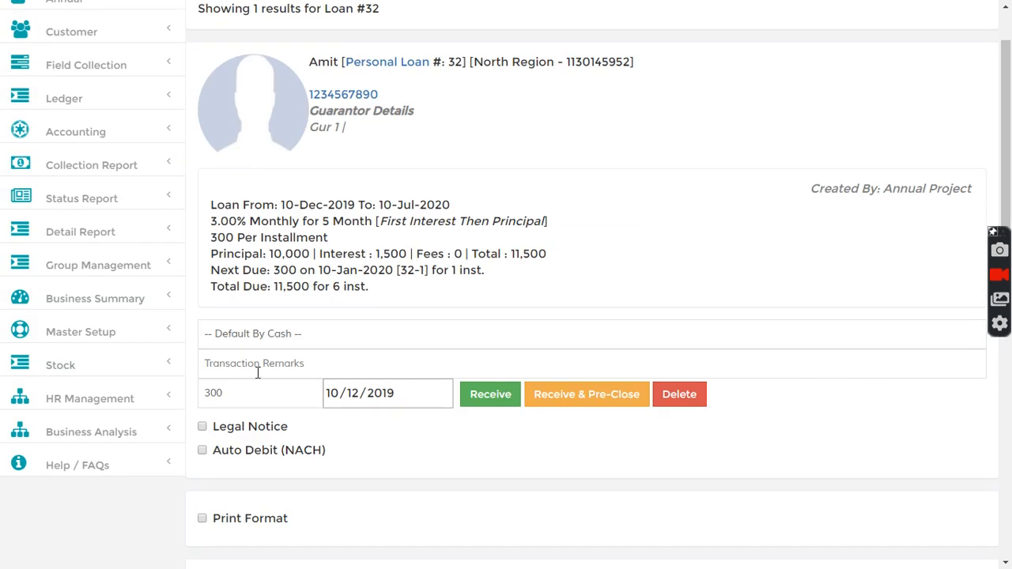
# Receive a payment covering the five interest installments of 300 and refresh the Installment Tracker.
pyautogui.moveTo(309, 393); pyautogui.dragTo(172, 389)
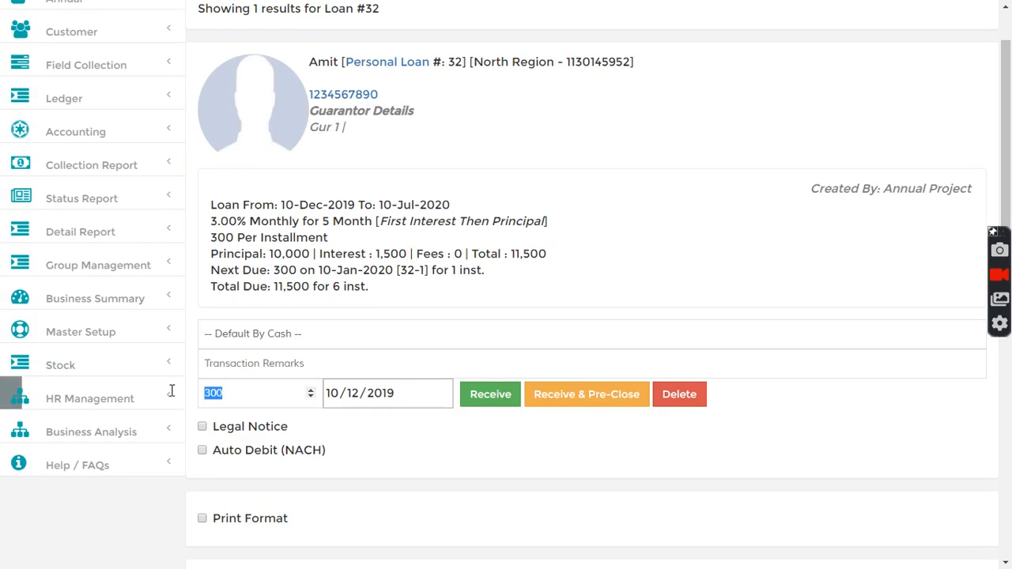
pyautogui.write('10000')
pyautogui.click(496, 394)
pyautogui.scroll(-7, 498, 396)
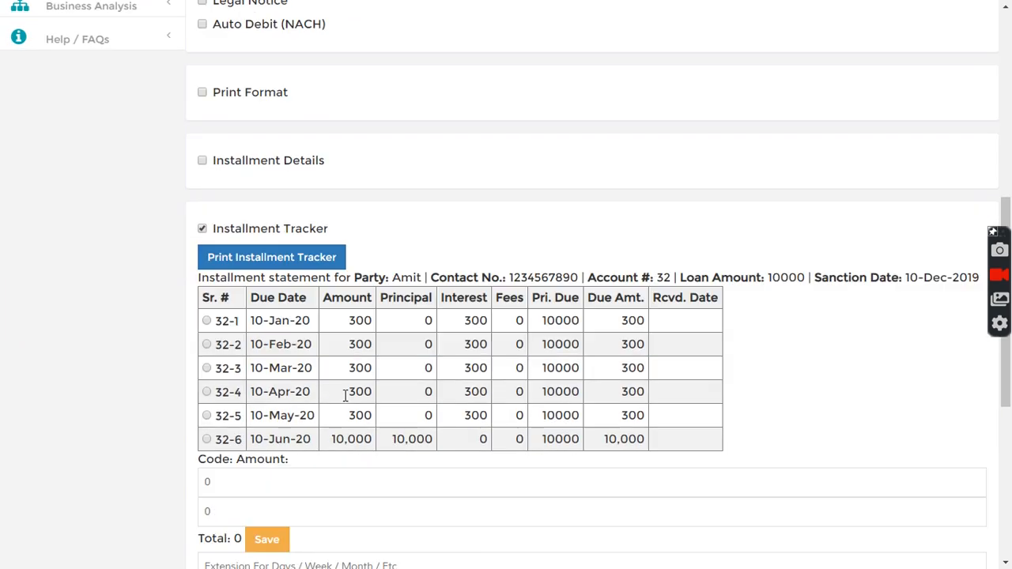
pyautogui.click(203, 212)
pyautogui.click(204, 211)
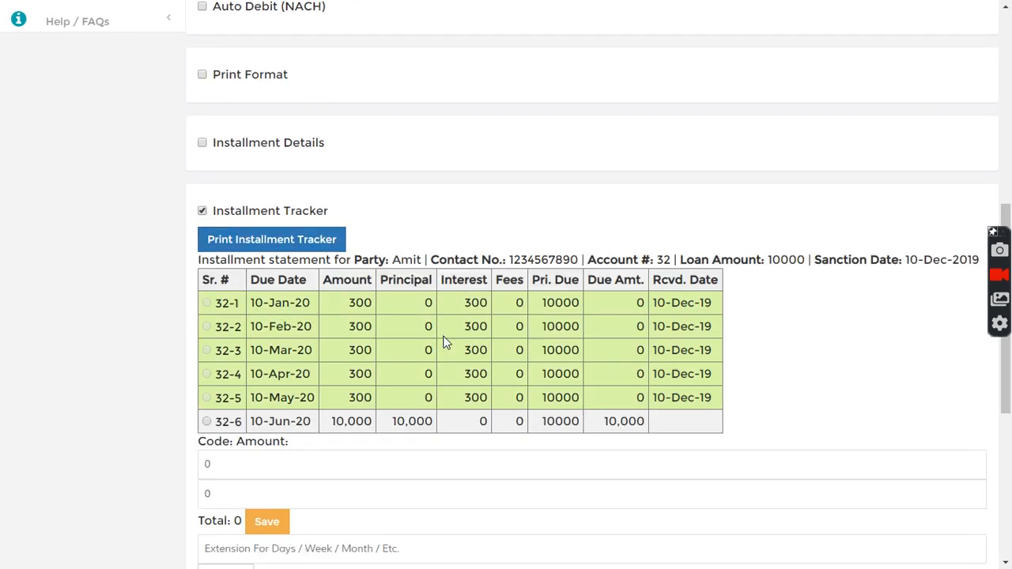
# Select the unpaid 10-Jun-20 principal installment and request an extension of 2 installments.
pyautogui.scroll(-3, 395, 269)
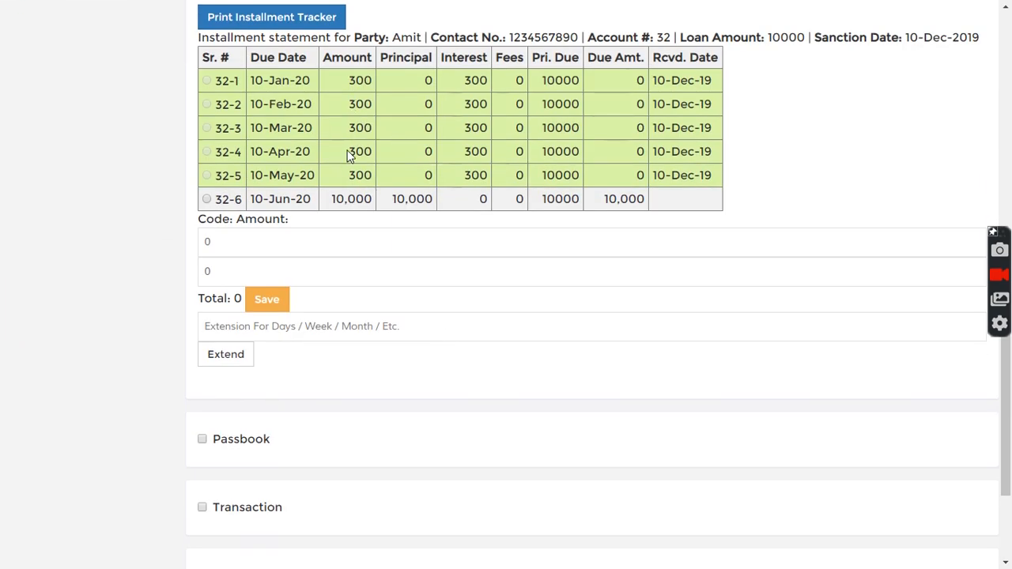
pyautogui.moveTo(335, 203); pyautogui.dragTo(388, 201)
pyautogui.click(305, 223)
pyautogui.click(206, 200)
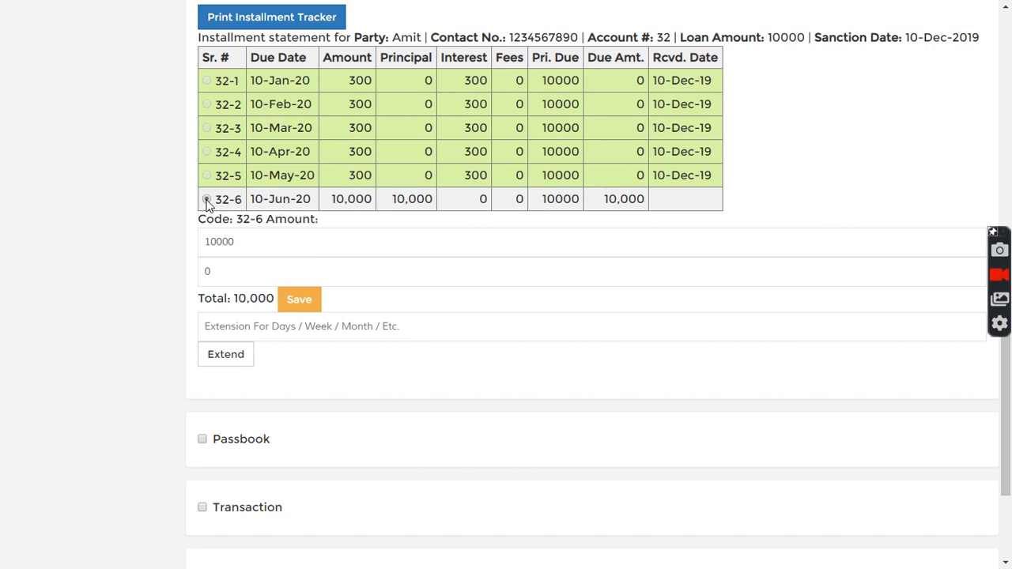
pyautogui.click(253, 326)
pyautogui.write('2')
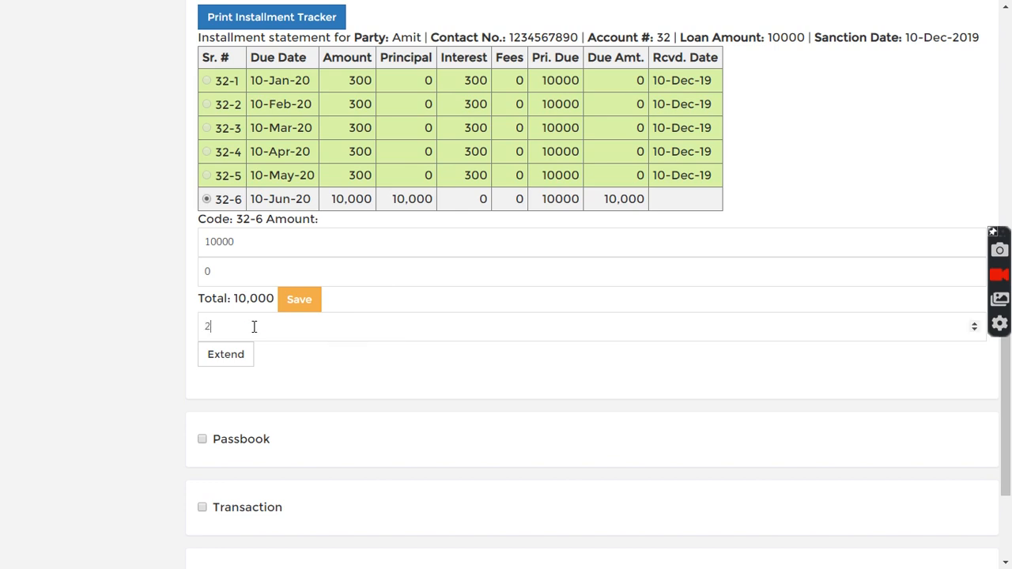
pyautogui.click(239, 357)
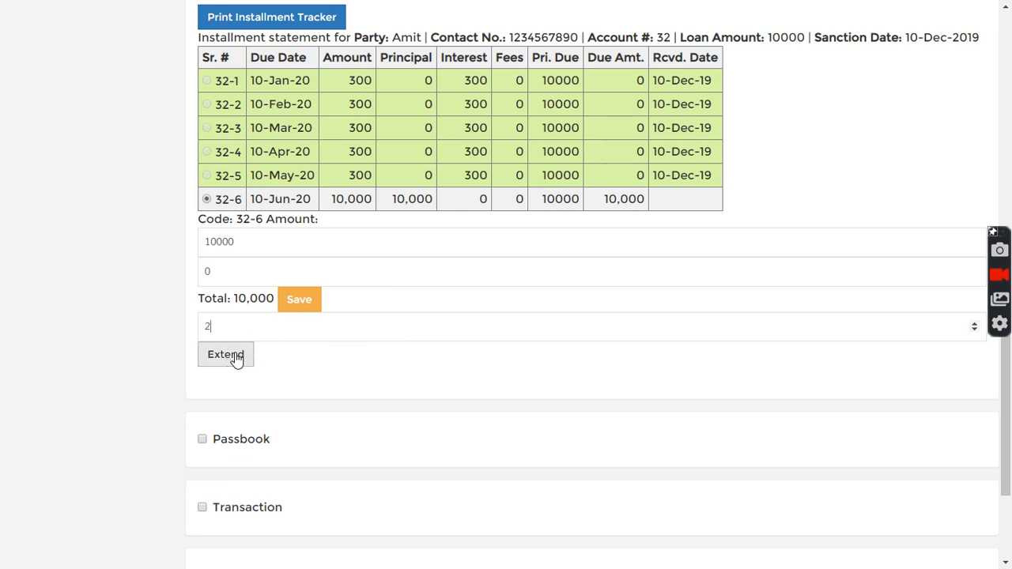
pyautogui.click(236, 357)
# Set the selected installment's interest to 300 and confirm the extension.
pyautogui.moveTo(363, 396); pyautogui.dragTo(405, 396)
pyautogui.click(387, 384)
pyautogui.moveTo(248, 270); pyautogui.dragTo(188, 271)
pyautogui.write('300')
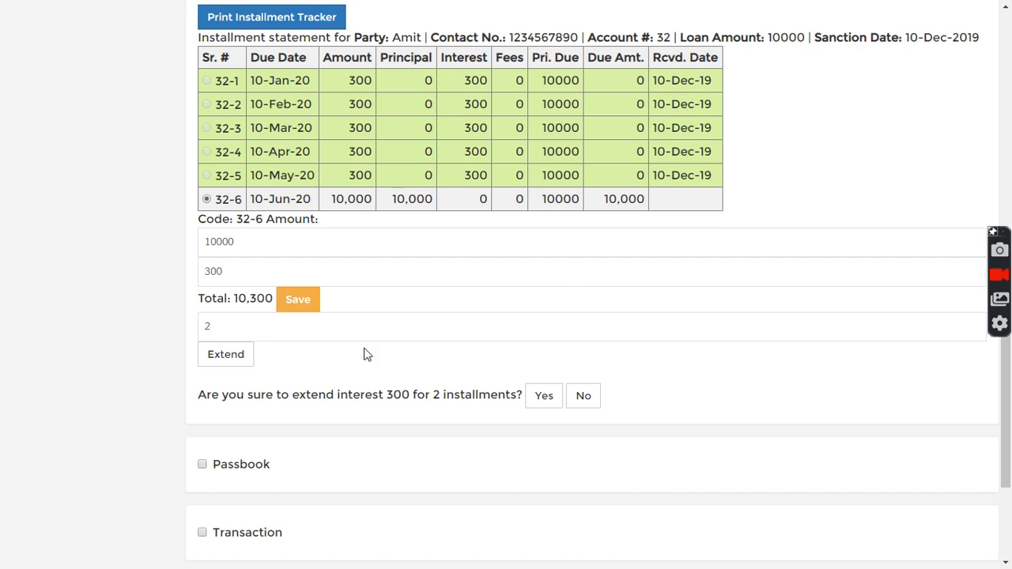
pyautogui.click(544, 397)
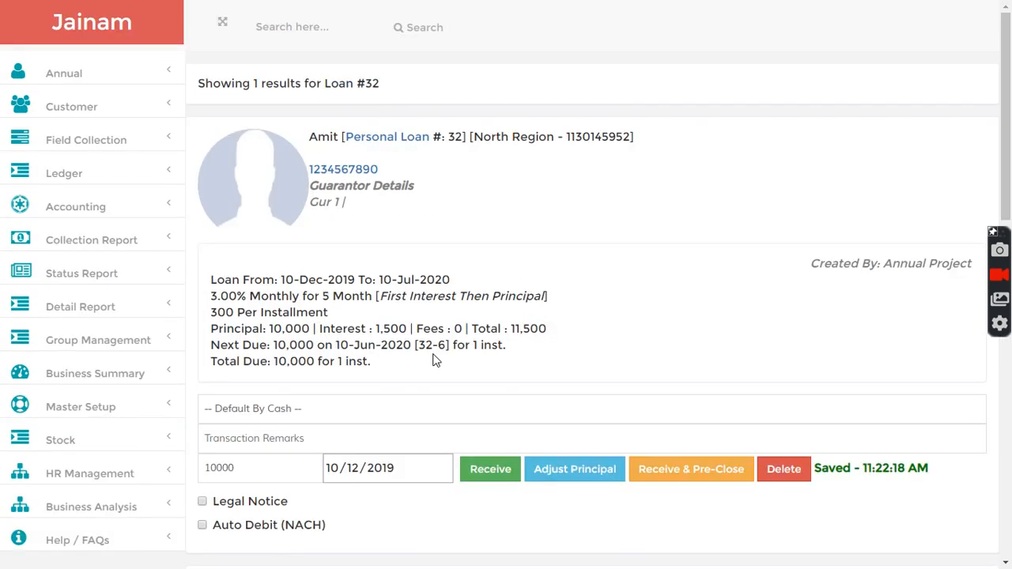
# Look up the loan again by its number and display its Installment Tracker.
pyautogui.click(300, 27)
pyautogui.write('32')
pyautogui.press('Return')
pyautogui.scroll(-5, 330, 331)
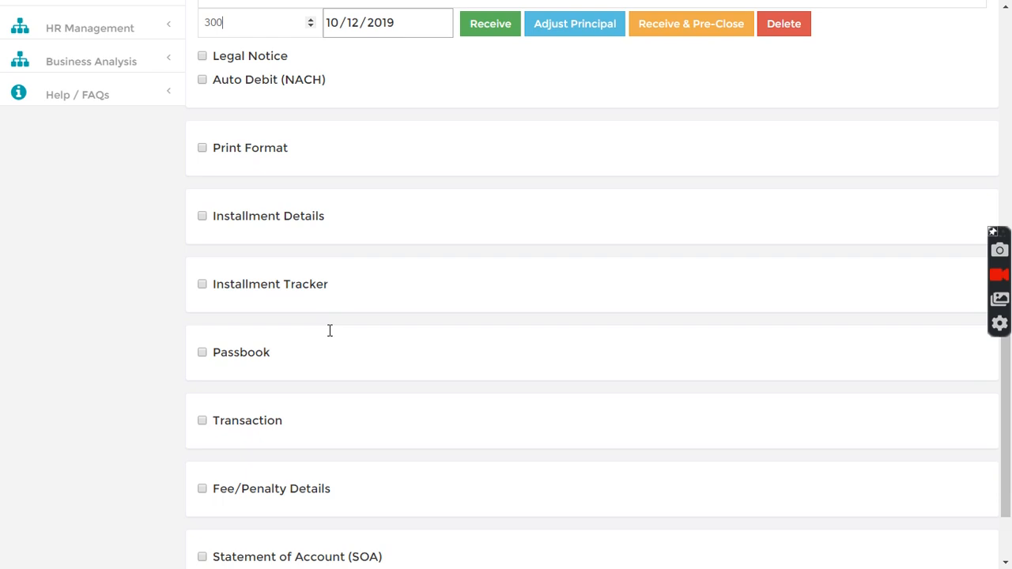
pyautogui.click(203, 285)
# Examine the added 10-Jun-20 and 10-Jul-20 interest installments in the Installment Tracker.
pyautogui.scroll(-2, 341, 352)
pyautogui.moveTo(244, 353); pyautogui.dragTo(679, 364)
pyautogui.click(679, 364)
pyautogui.moveTo(268, 348); pyautogui.dragTo(609, 380)
pyautogui.click(650, 375)
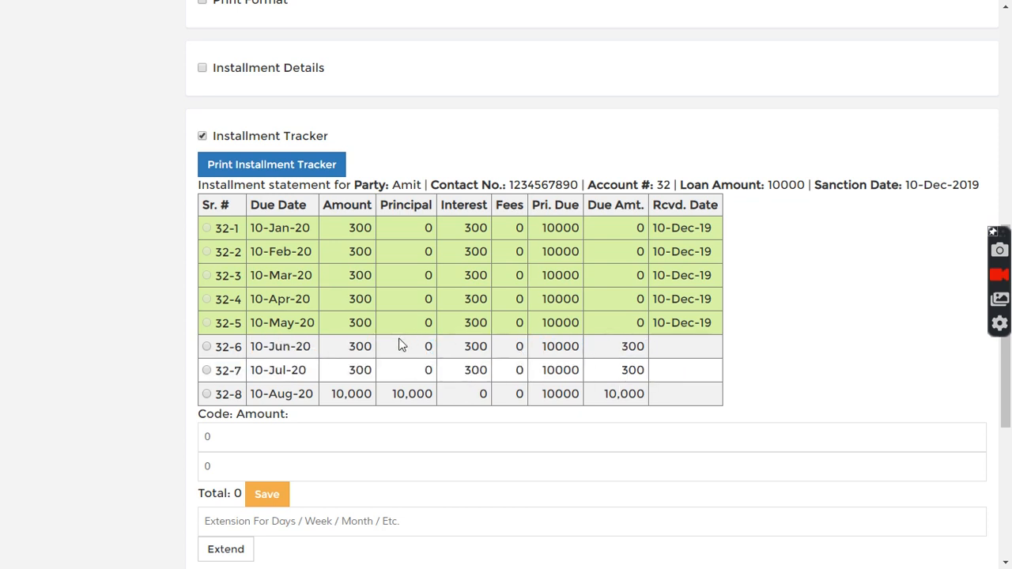
# Check the loan type in the loan summary against the unpaid interest installments in the tracker.
pyautogui.scroll(7, 399, 346)
pyautogui.moveTo(380, 222); pyautogui.dragTo(546, 221)
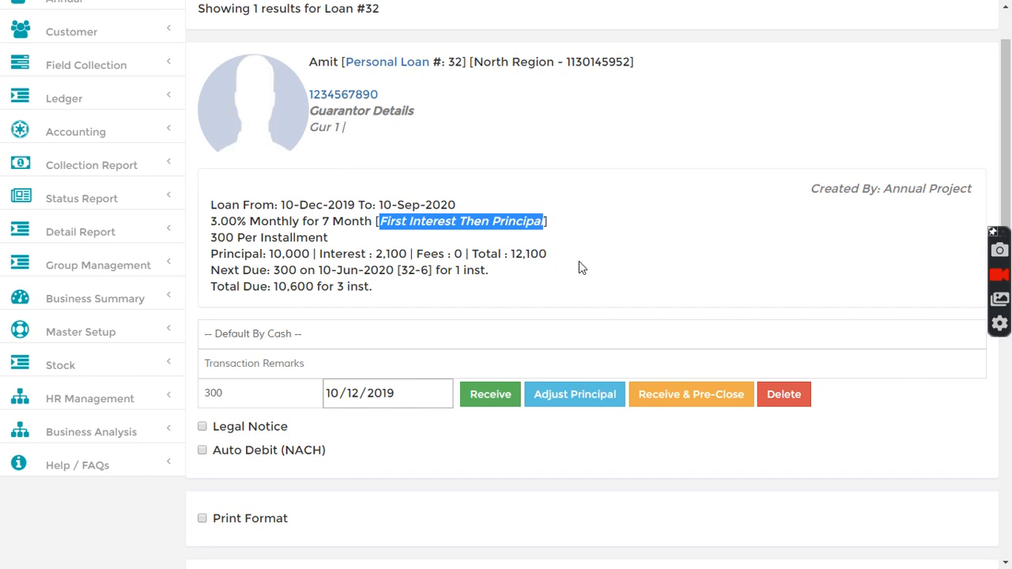
pyautogui.scroll(-9, 579, 261)
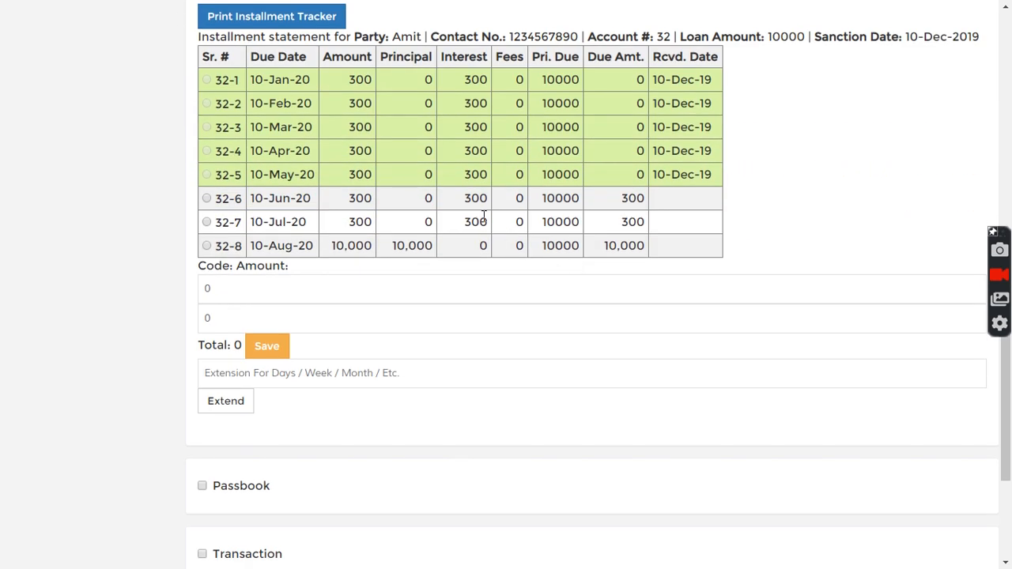
pyautogui.scroll(1, 424, 341)
pyautogui.moveTo(350, 272); pyautogui.dragTo(662, 279)
pyautogui.click(446, 288)
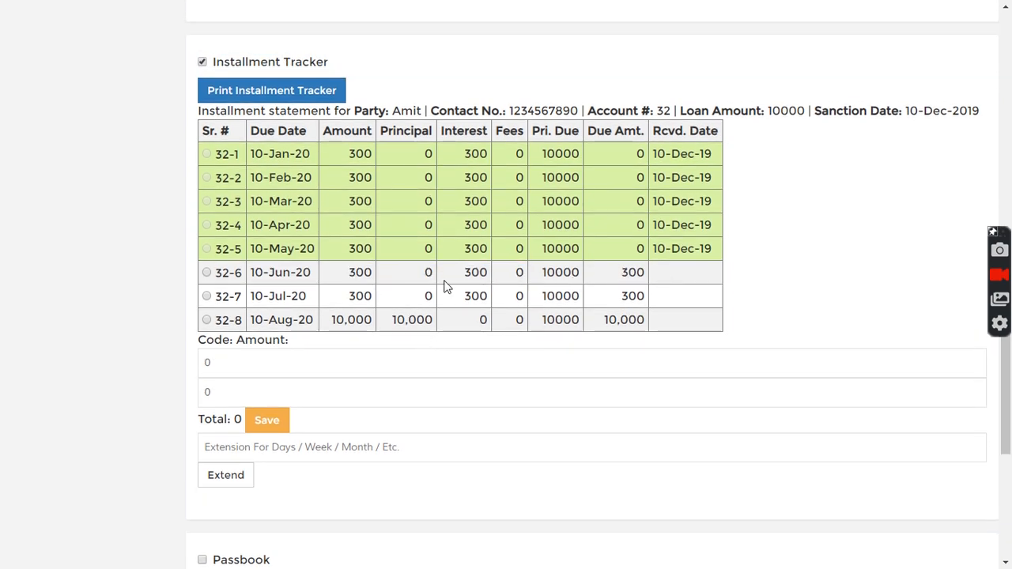
pyautogui.moveTo(349, 274); pyautogui.dragTo(380, 276)
pyautogui.click(400, 280)
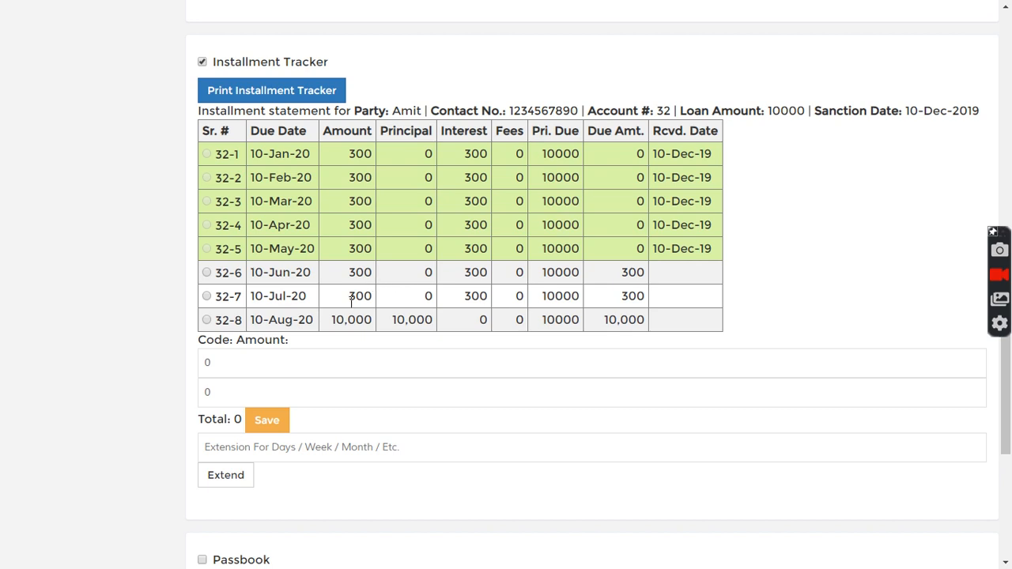
# Compare the final 10-Aug-20 principal installment with the loan's receipt section and the interest of the added installments.
pyautogui.moveTo(333, 324); pyautogui.dragTo(389, 330)
pyautogui.scroll(4, 458, 320)
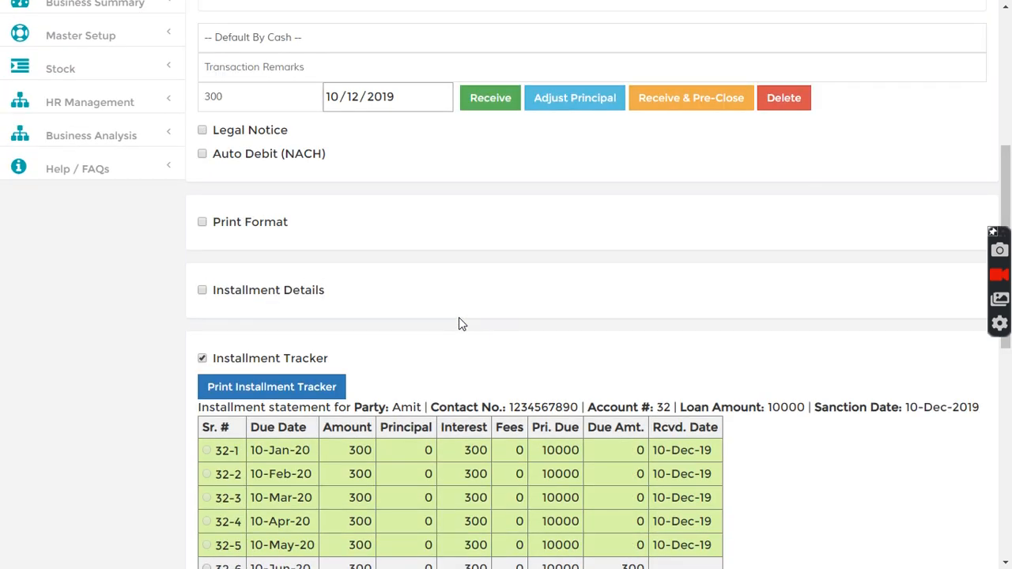
pyautogui.scroll(-3, 463, 325)
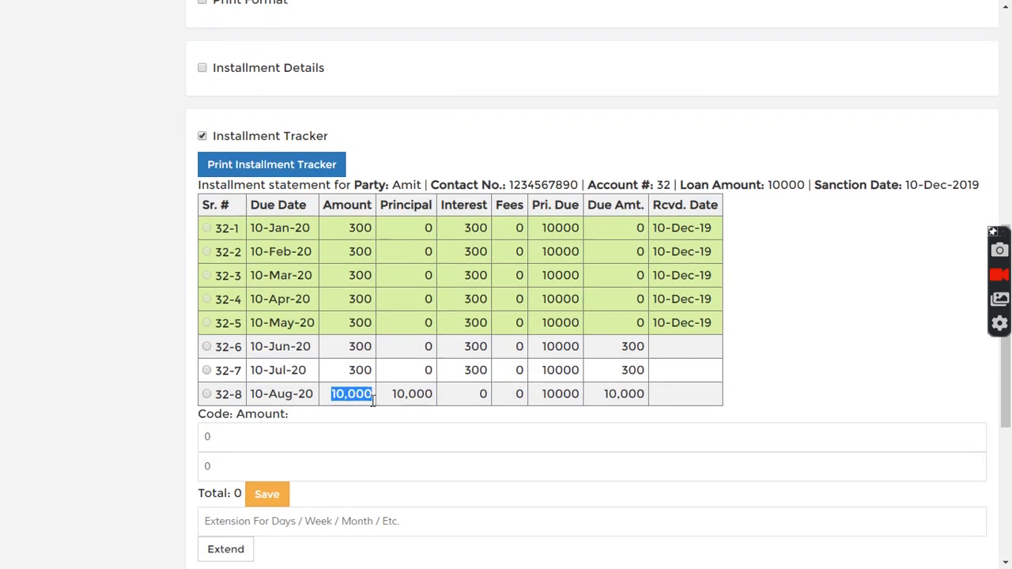
pyautogui.scroll(1, 420, 366)
pyautogui.scroll(6, 419, 366)
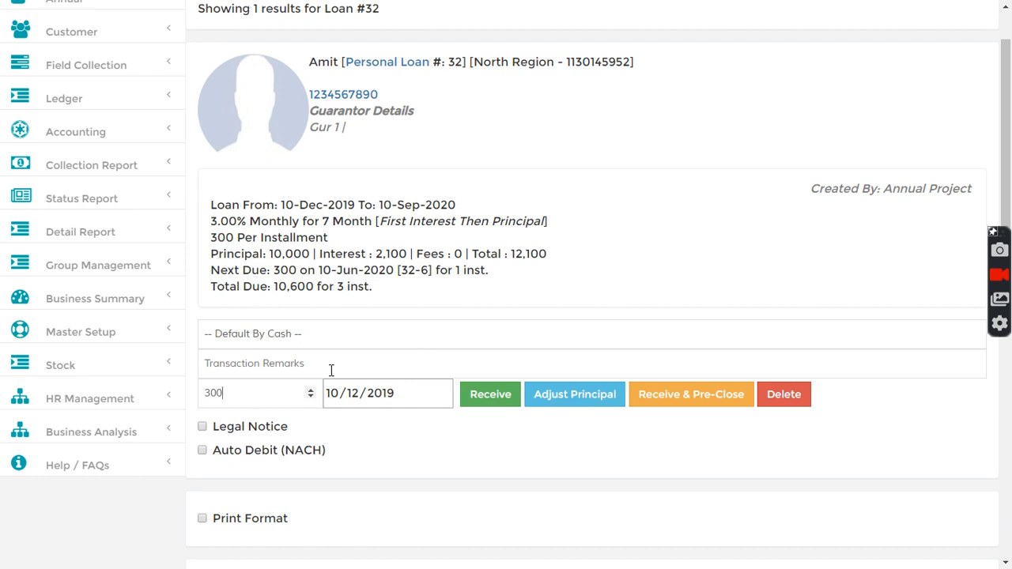
pyautogui.scroll(-7, 331, 370)
pyautogui.moveTo(459, 352); pyautogui.dragTo(476, 370)
pyautogui.click(486, 369)
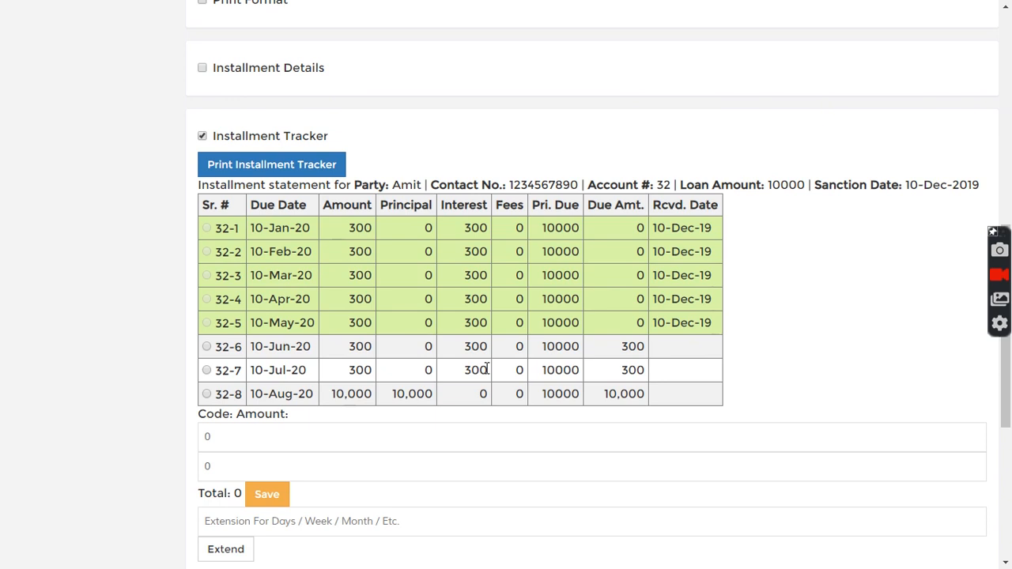
pyautogui.doubleClick(346, 394)
# Set the received amount to 10000 and pre-close the loan, confirming the pre-closure.
pyautogui.scroll(6, 379, 395)
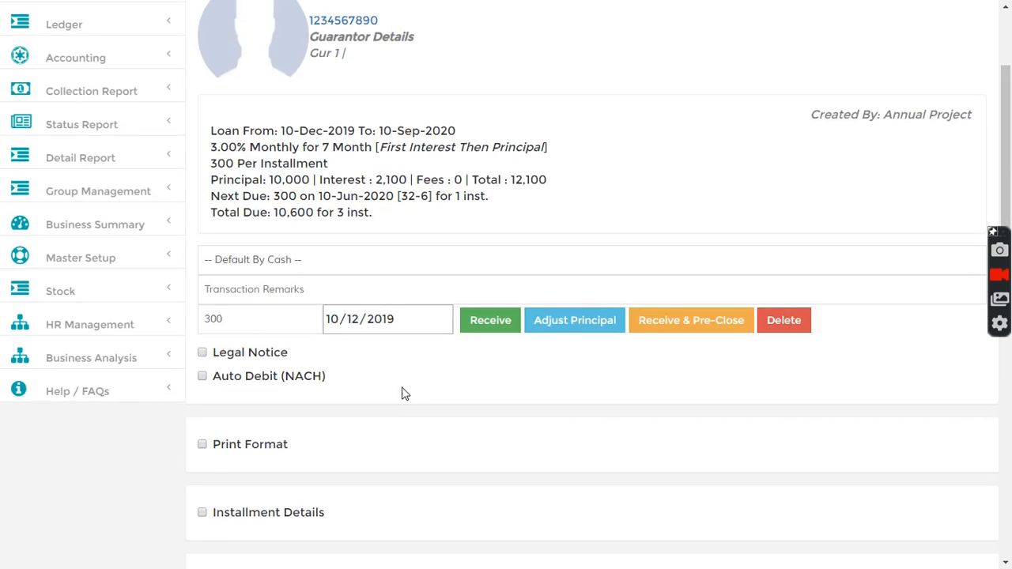
pyautogui.moveTo(262, 321); pyautogui.dragTo(199, 321)
pyautogui.write('1')
pyautogui.click(710, 324)
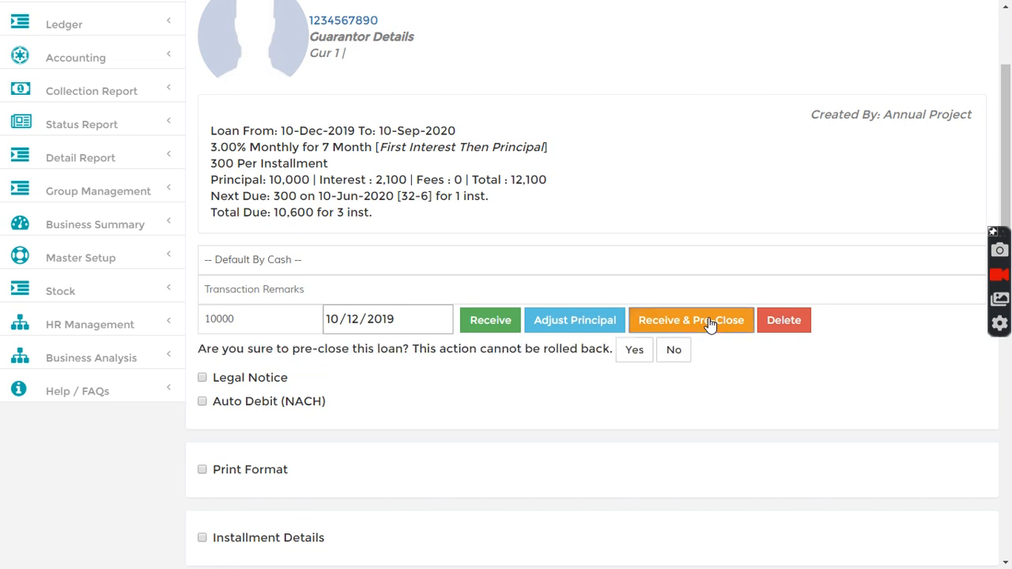
pyautogui.click(635, 354)
# Reload the pre-closed loan by its number and open its Installment Tracker.
pyautogui.click(282, 29)
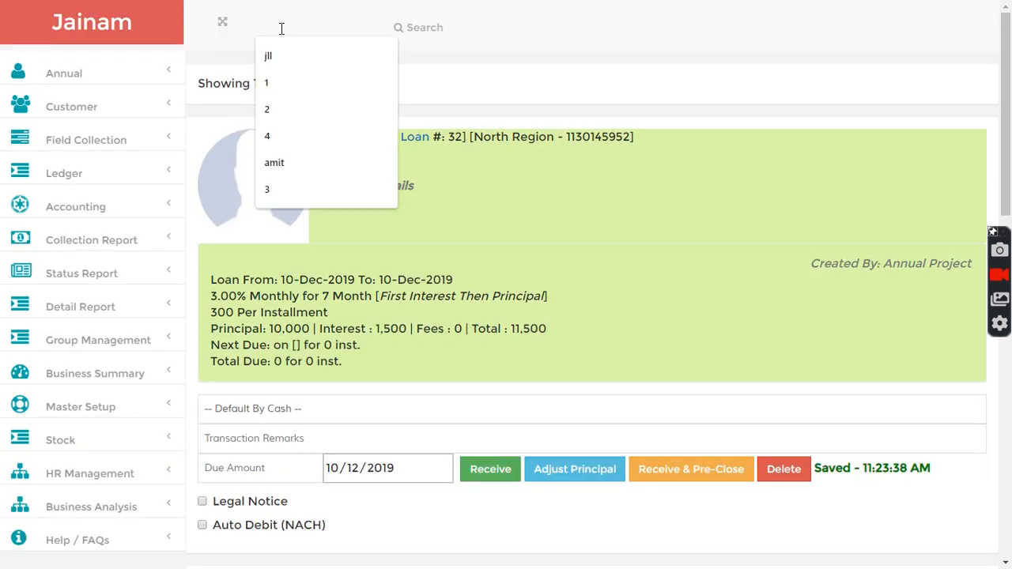
pyautogui.write('32')
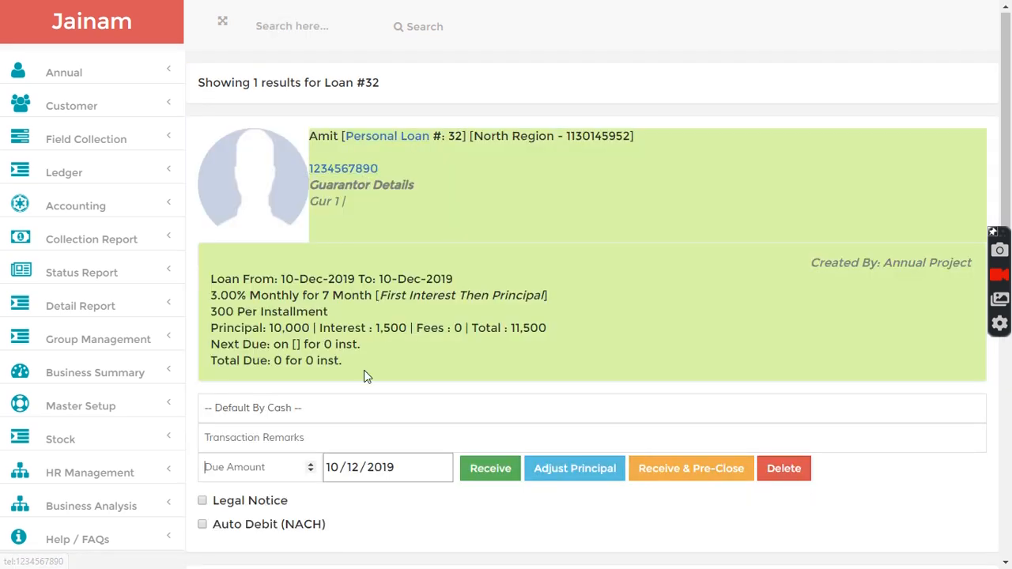
pyautogui.scroll(-6, 366, 348)
pyautogui.click(202, 285)
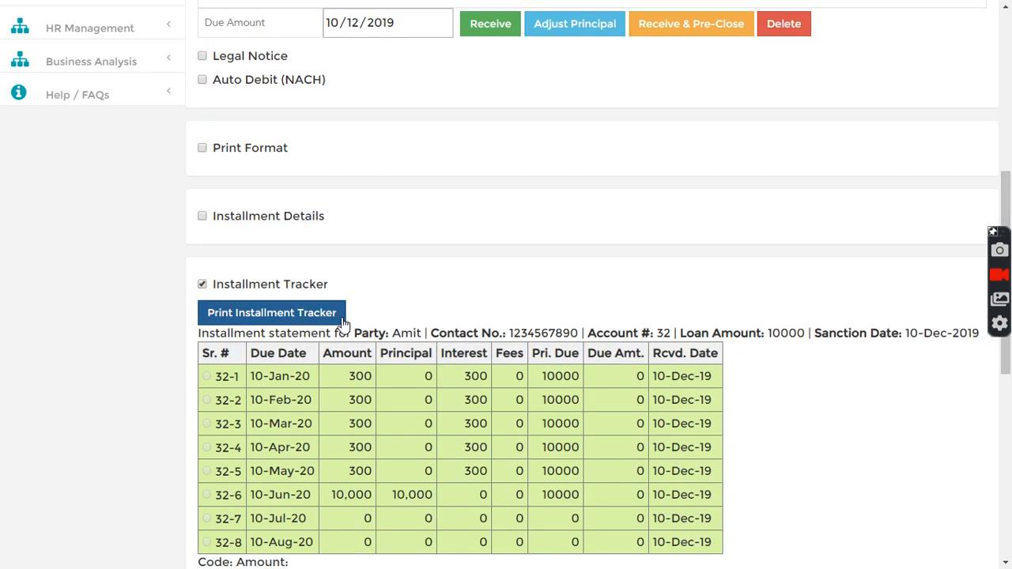
# Examine the 10-Jun-20 principal row and the 10-Jul-20 and 10-Aug-20 rows of the pre-closed loan.
pyautogui.scroll(-3, 357, 330)
pyautogui.moveTo(333, 272); pyautogui.dragTo(439, 272)
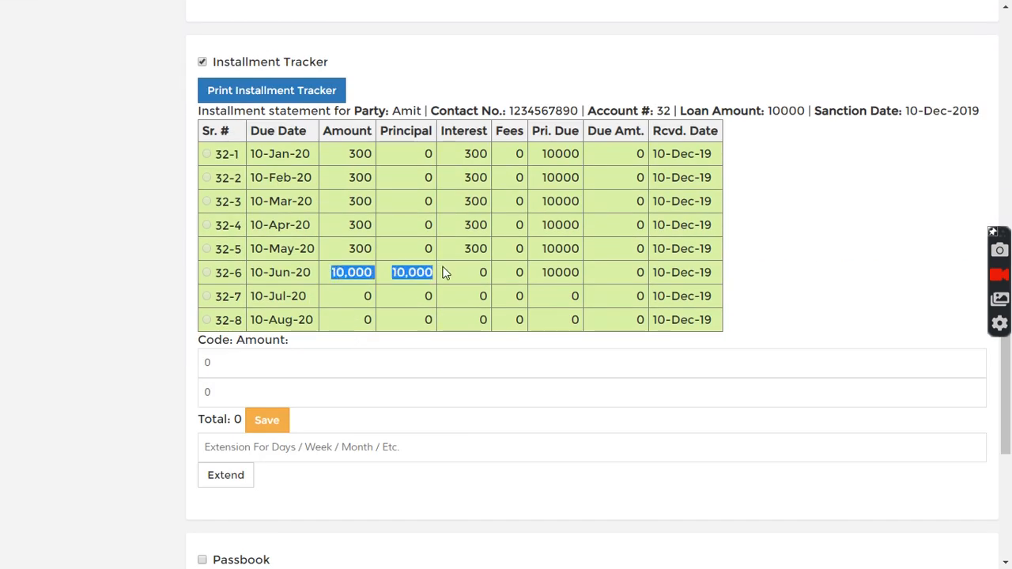
pyautogui.moveTo(351, 296); pyautogui.dragTo(722, 314)
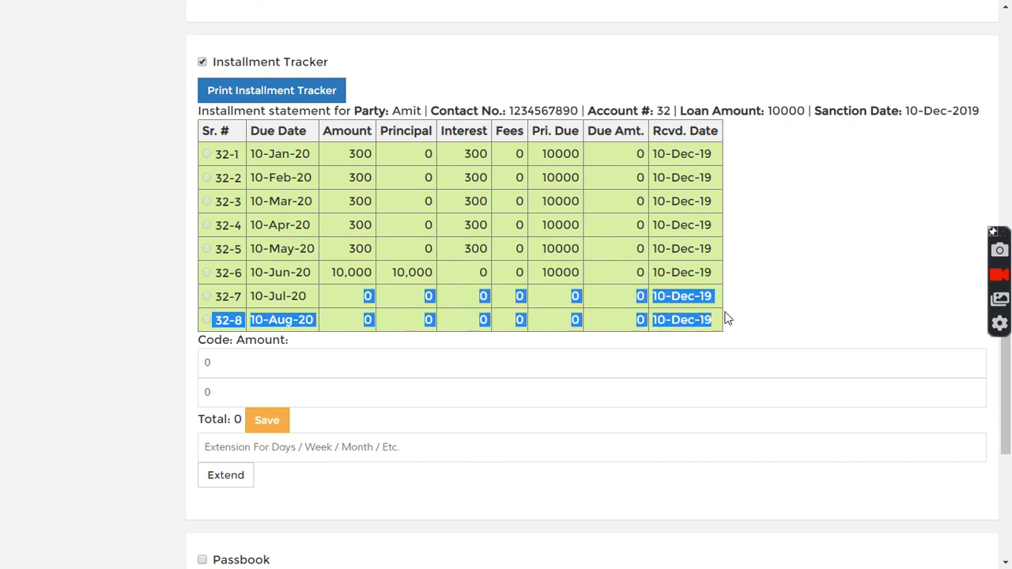
pyautogui.click(602, 308)
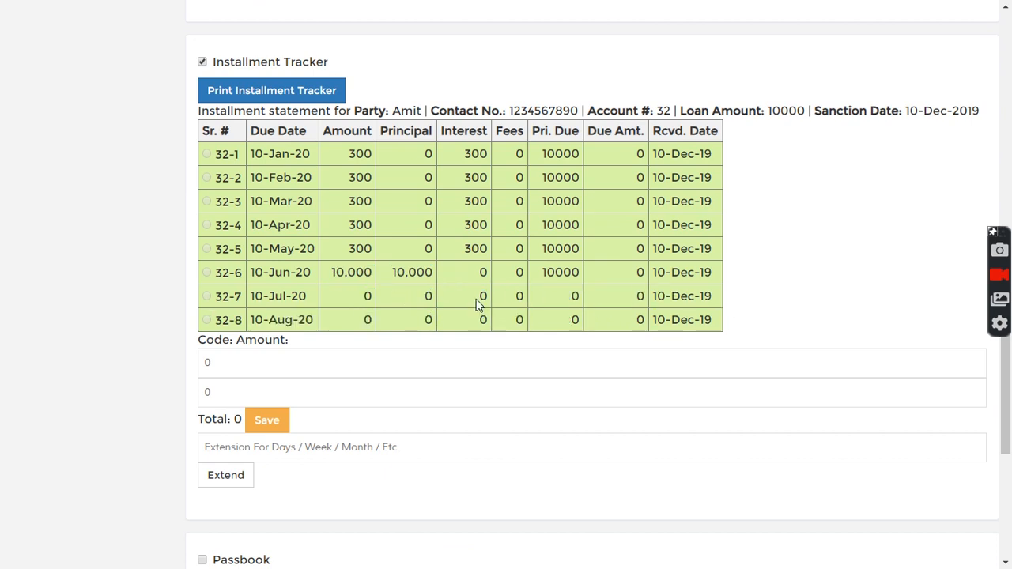
# Review the loan type and details in the summary of the pre-closed loan.
pyautogui.scroll(8, 476, 299)
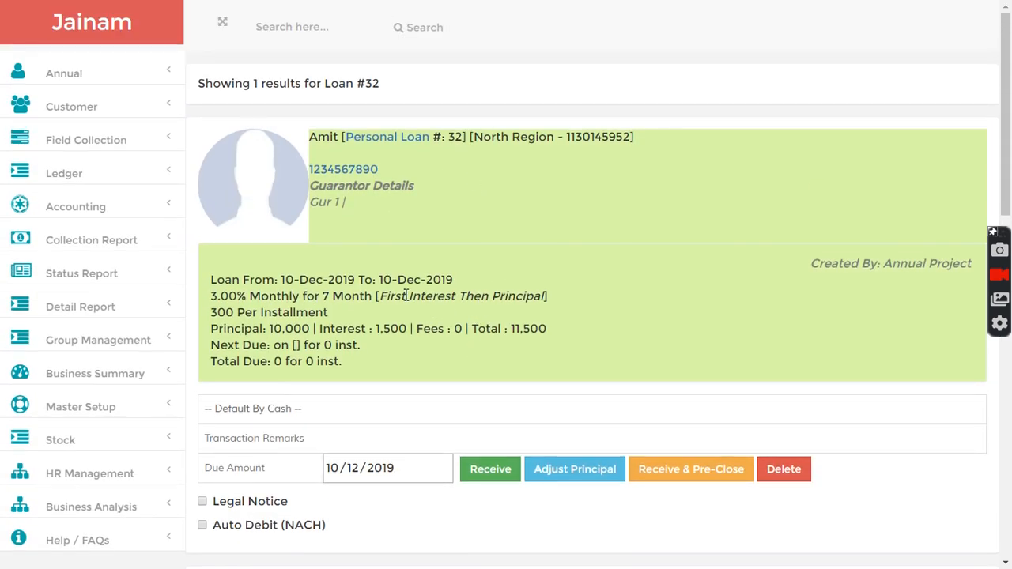
pyautogui.moveTo(386, 297); pyautogui.dragTo(547, 299)
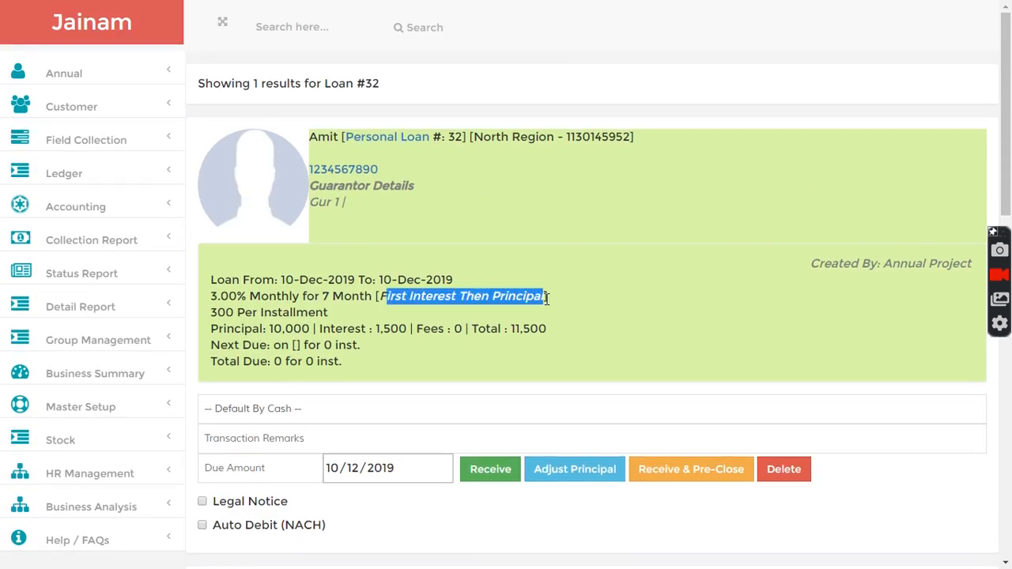
pyautogui.click(594, 294)
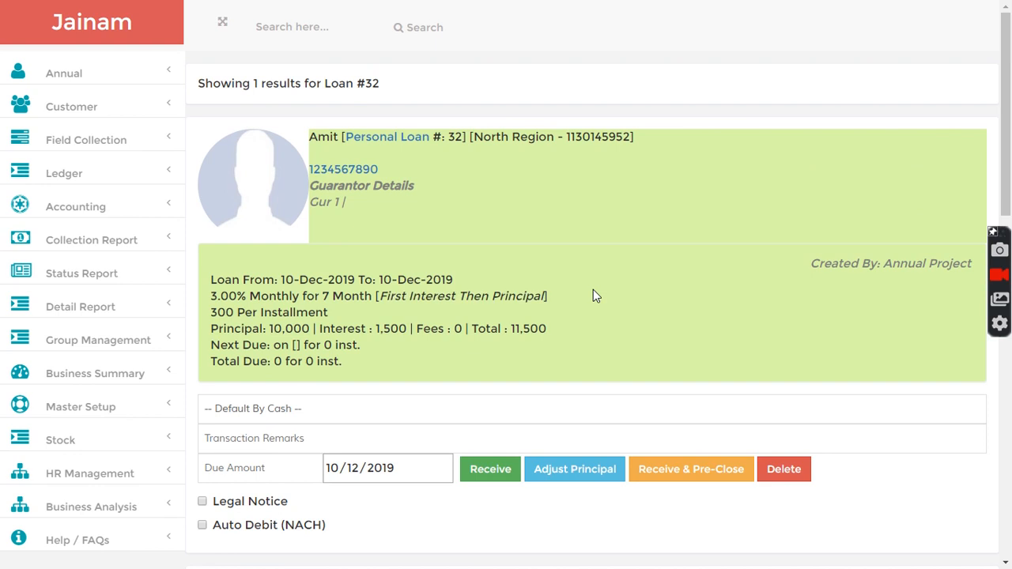